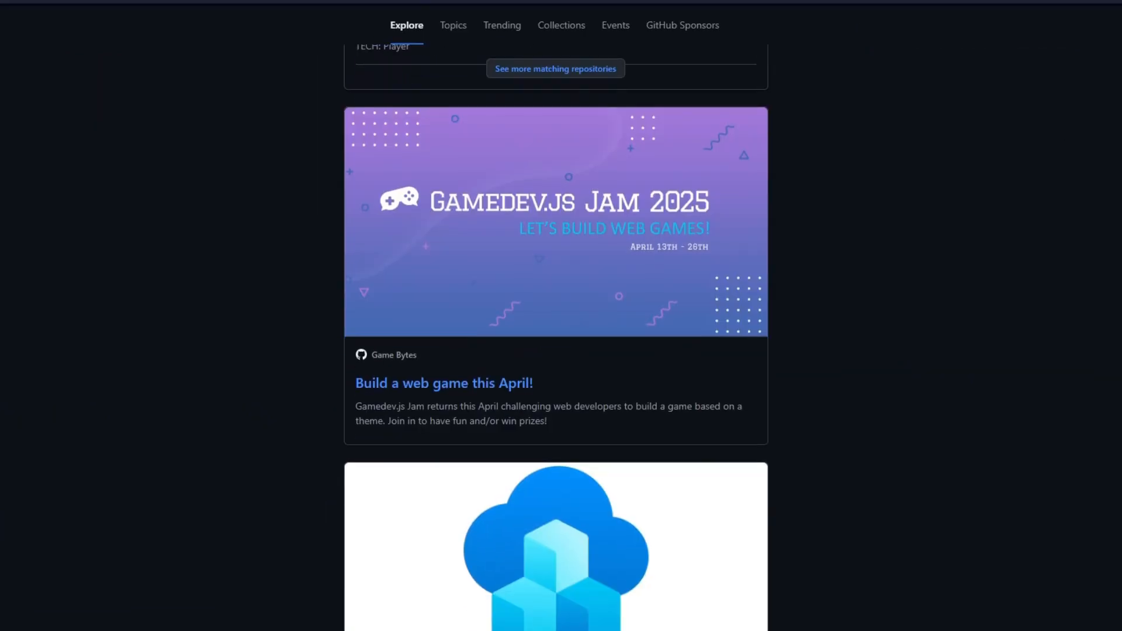
Step: Open the azure-sdk-for-python repository from the trending projects in the Explore feed
scroll(915, 242, down, 5)
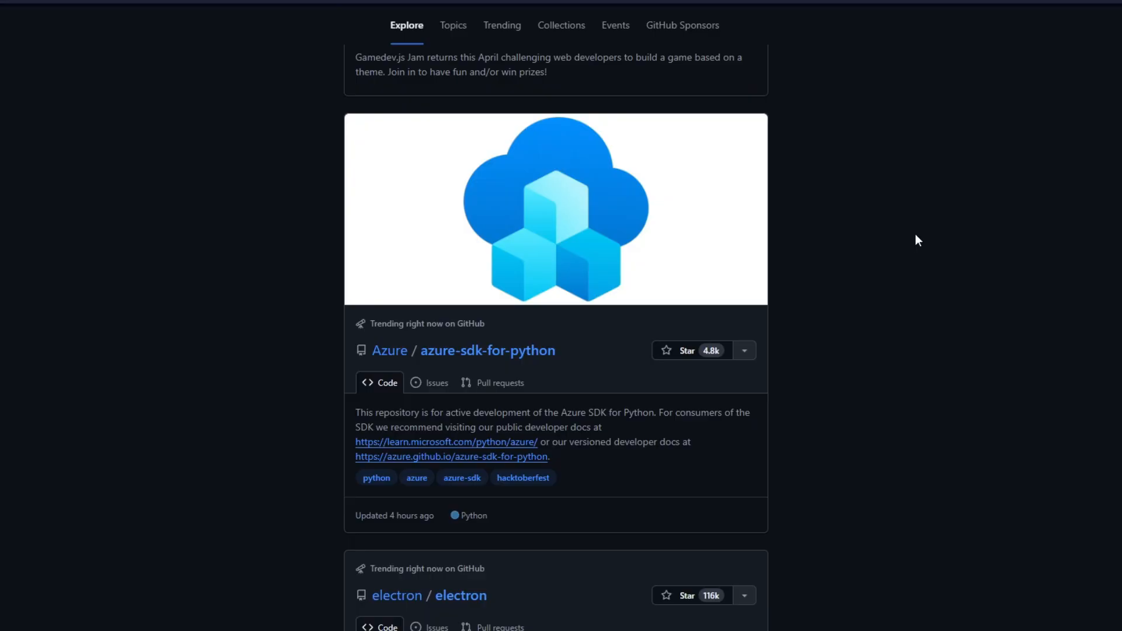
scroll(915, 235, down, 1)
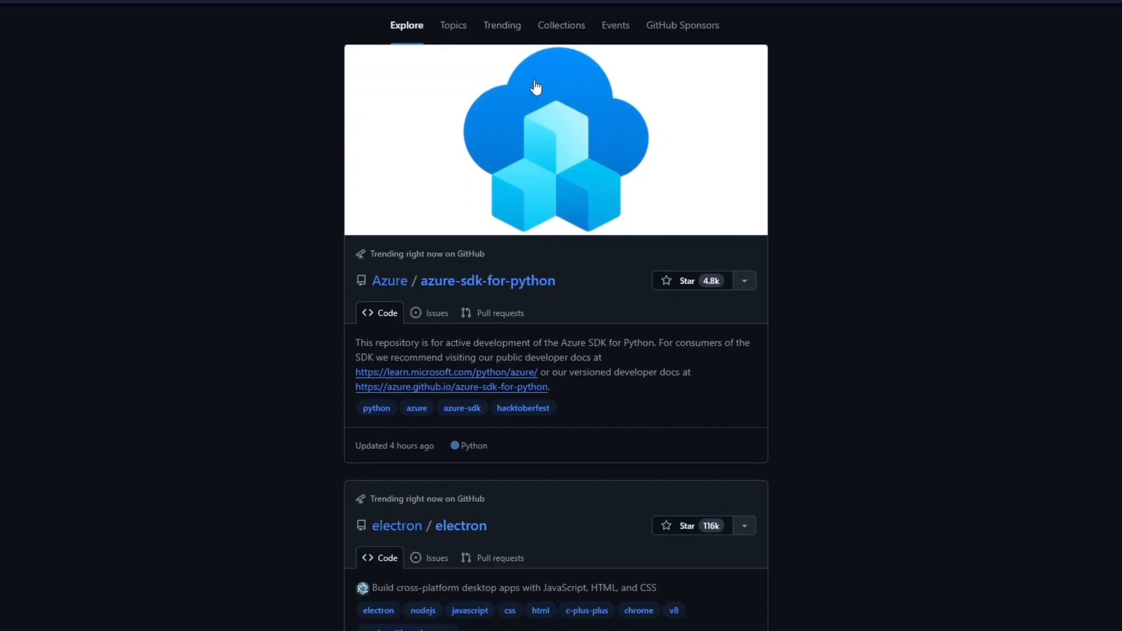
click(534, 85)
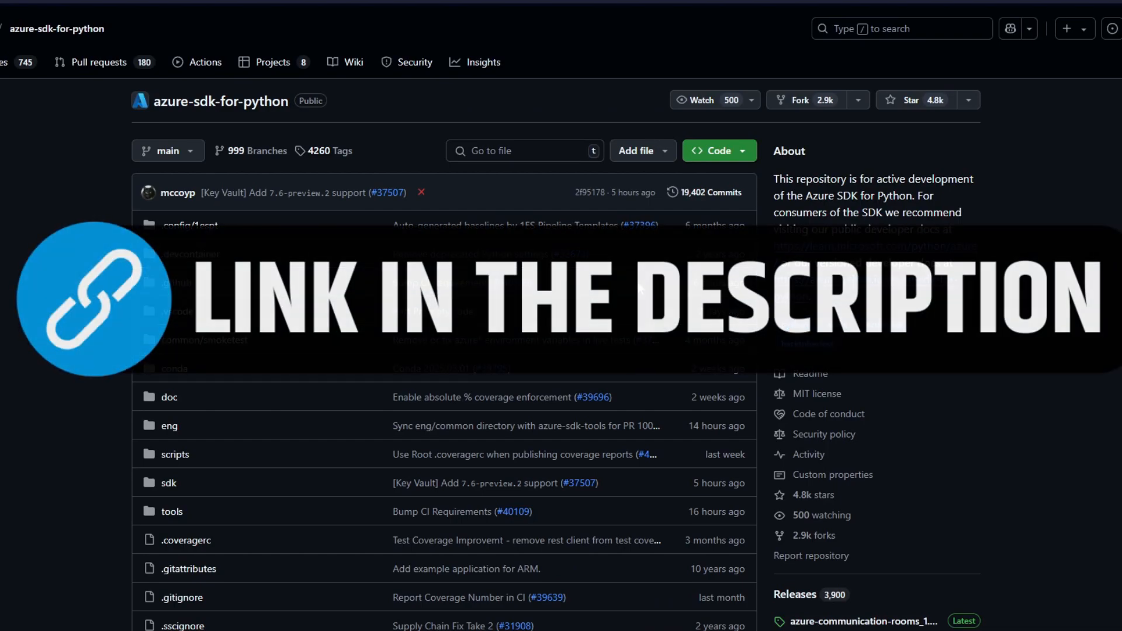
Step: Look through the azure-sdk-for-python repository's file list and README, down to its Contributing section
scroll(637, 282, down, 1)
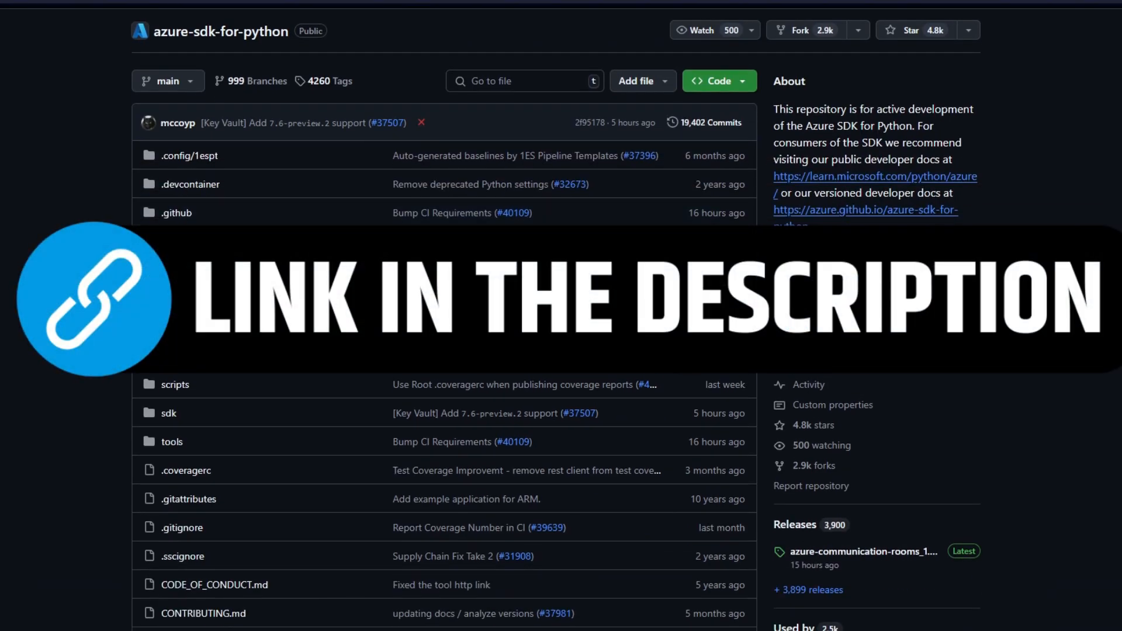
scroll(444, 316, down, 2)
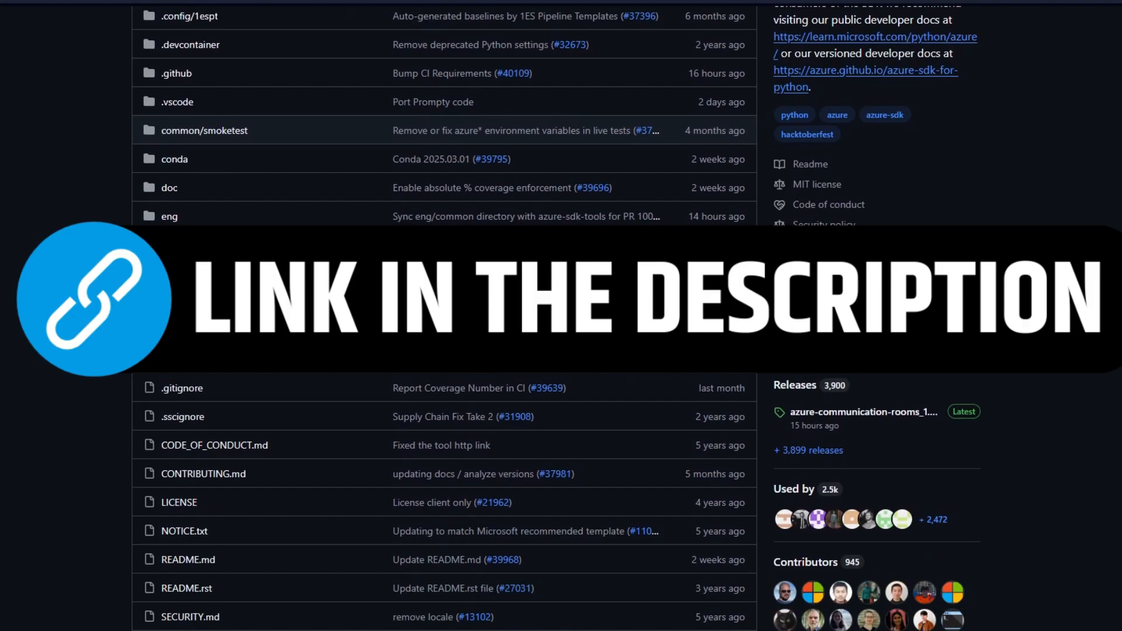
scroll(444, 315, down, 2)
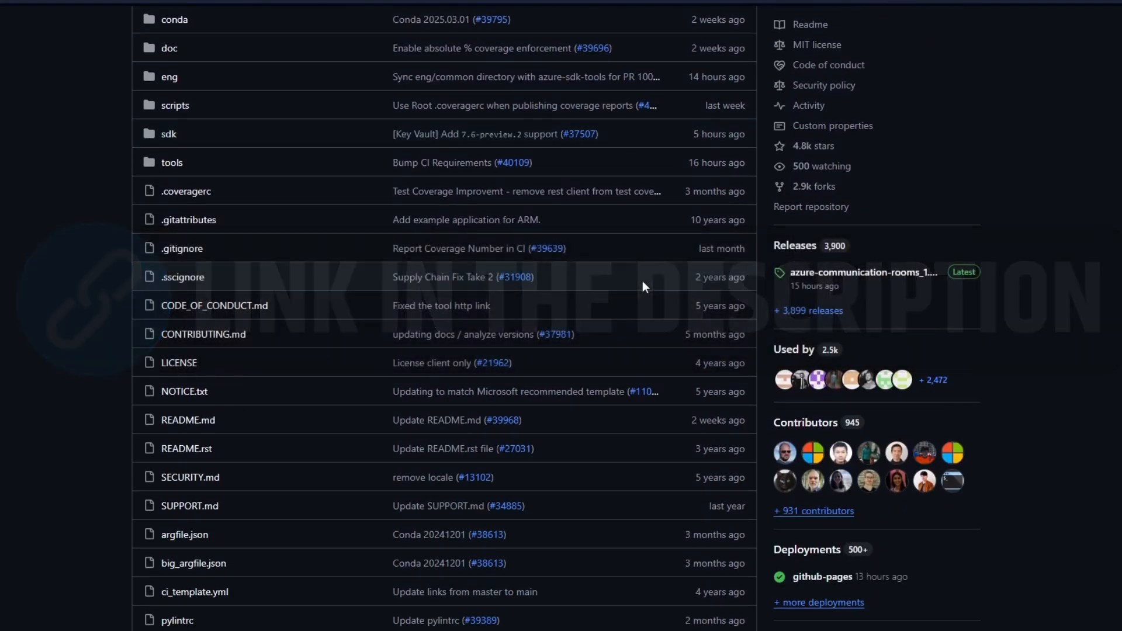
scroll(643, 280, down, 2)
scroll(643, 281, down, 2)
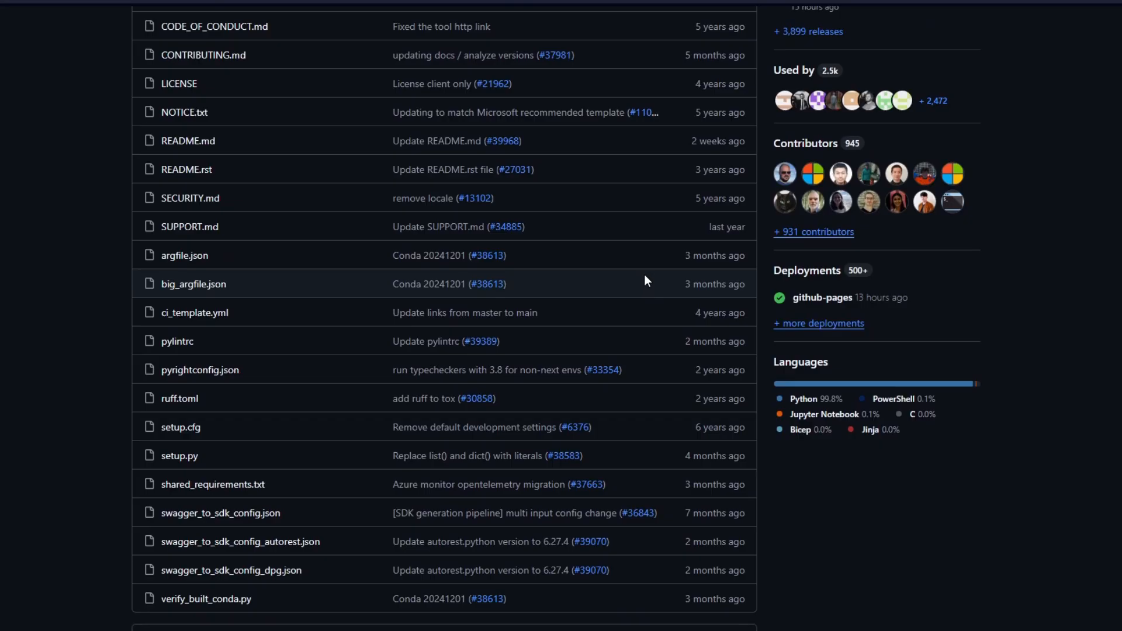
scroll(644, 280, down, 3)
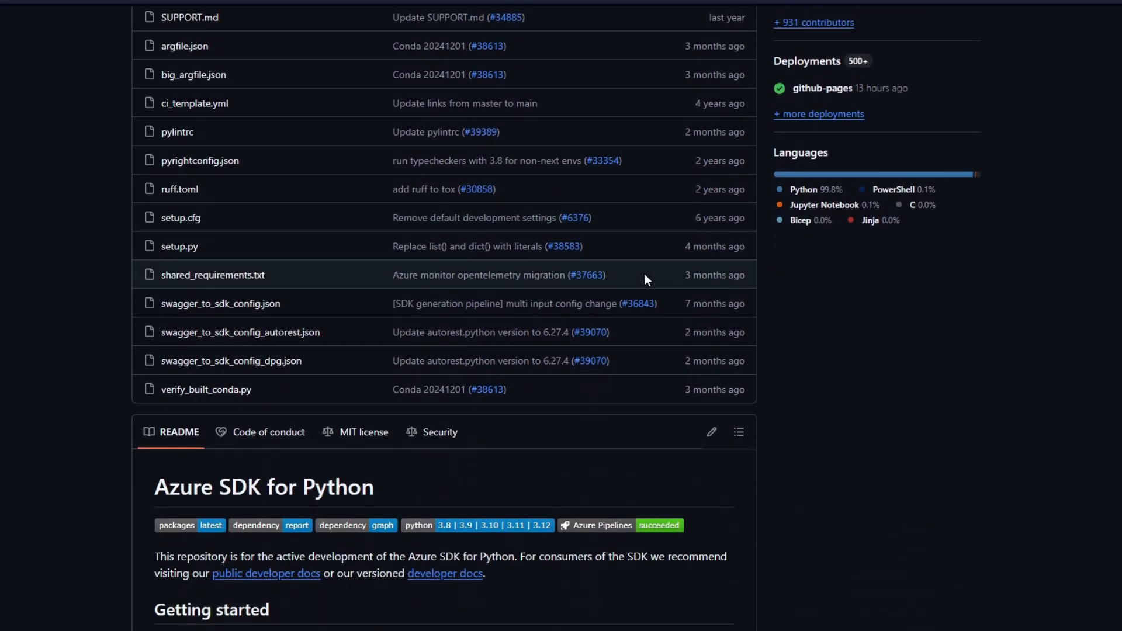
scroll(644, 274, down, 2)
scroll(649, 237, down, 4)
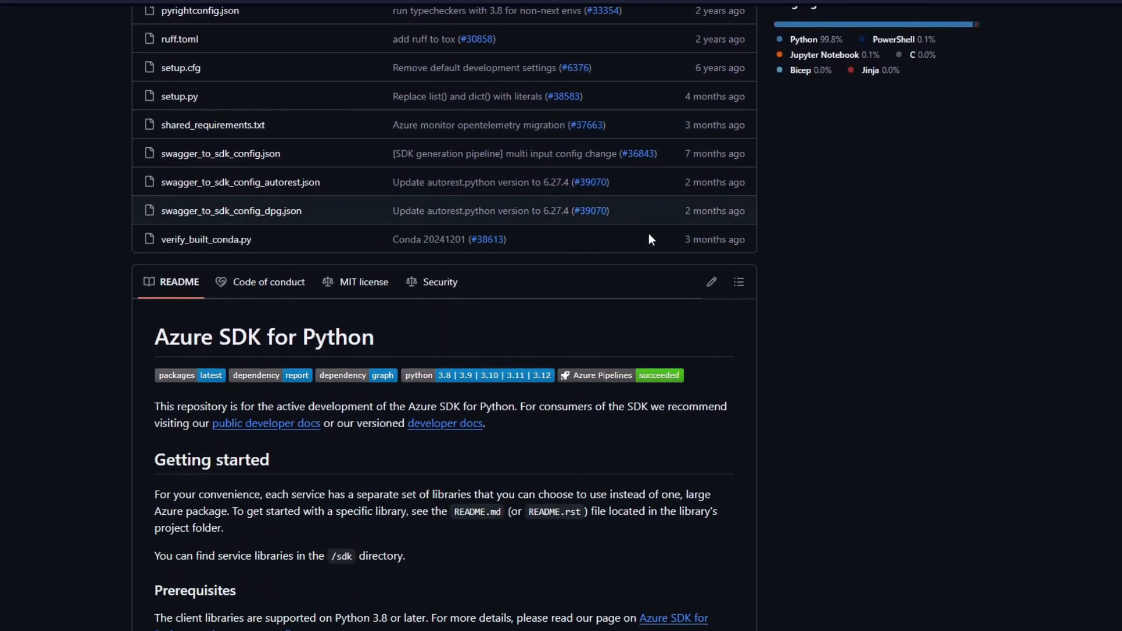
scroll(650, 238, down, 1)
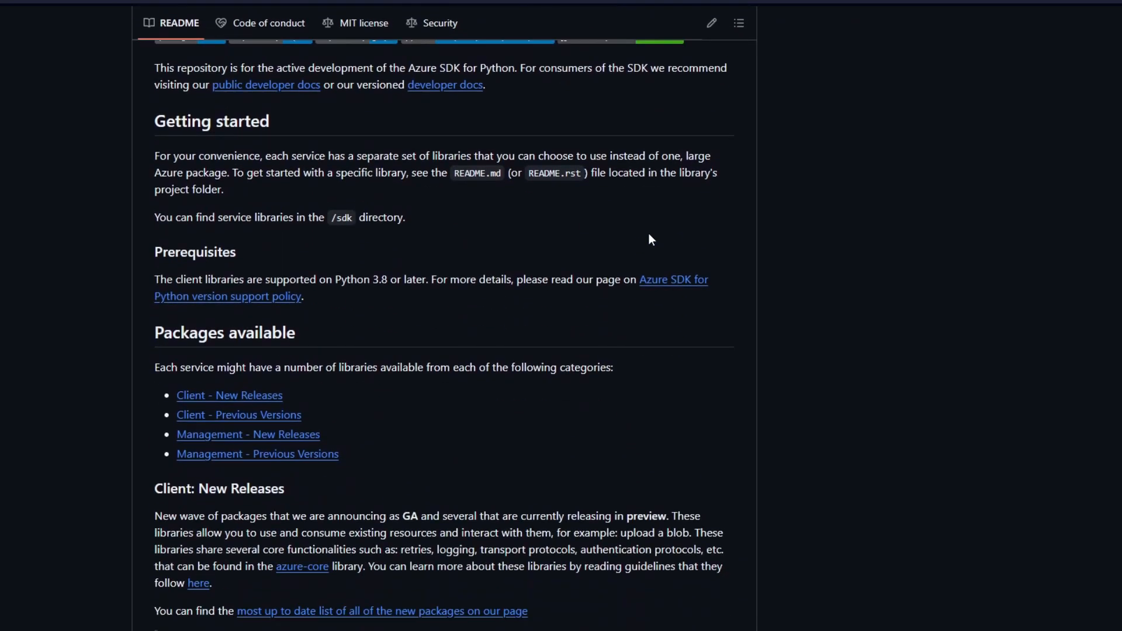
scroll(648, 233, down, 6)
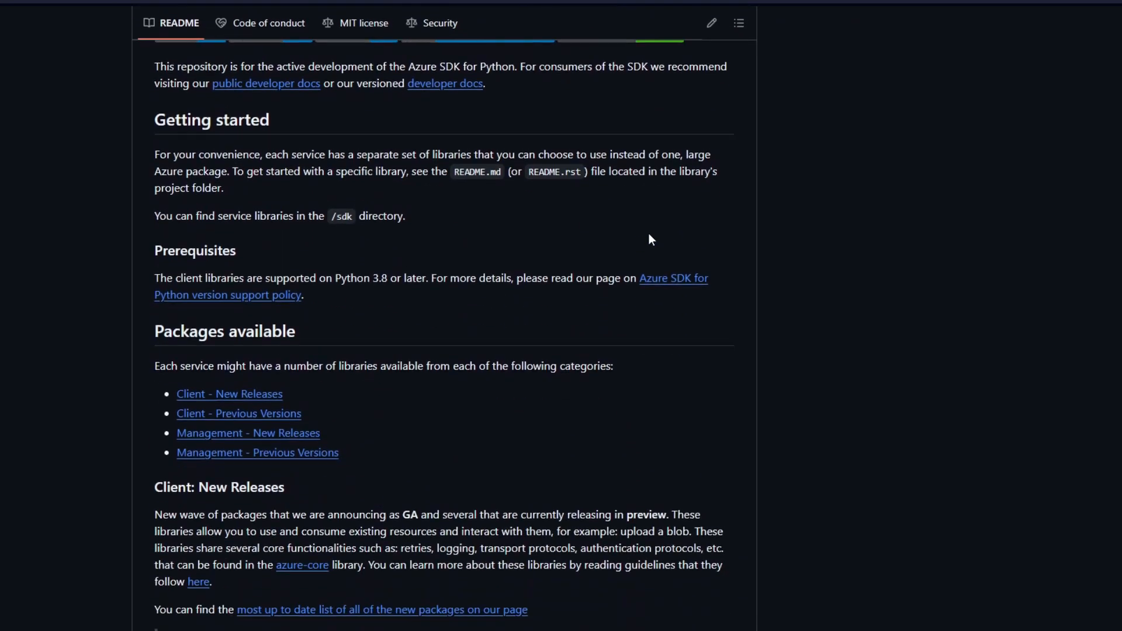
scroll(648, 233, down, 10)
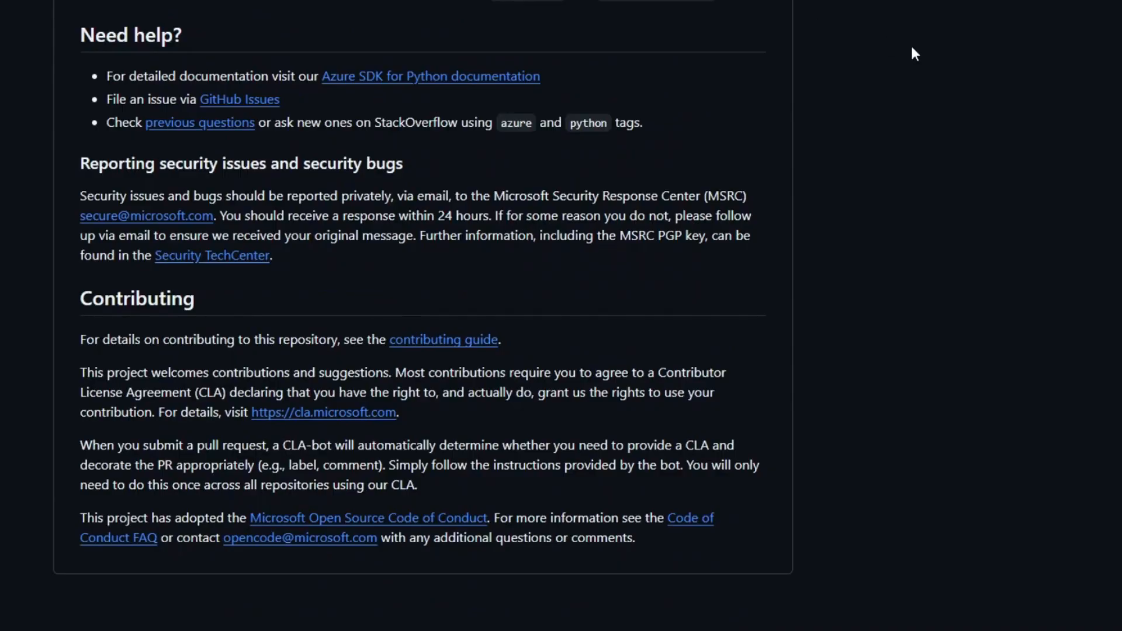
Step: Go back through the README from its Need help section up to the Azure SDK for Python heading
middle_click(904, 33)
middle_click(900, 65)
scroll(900, 69, up, 3)
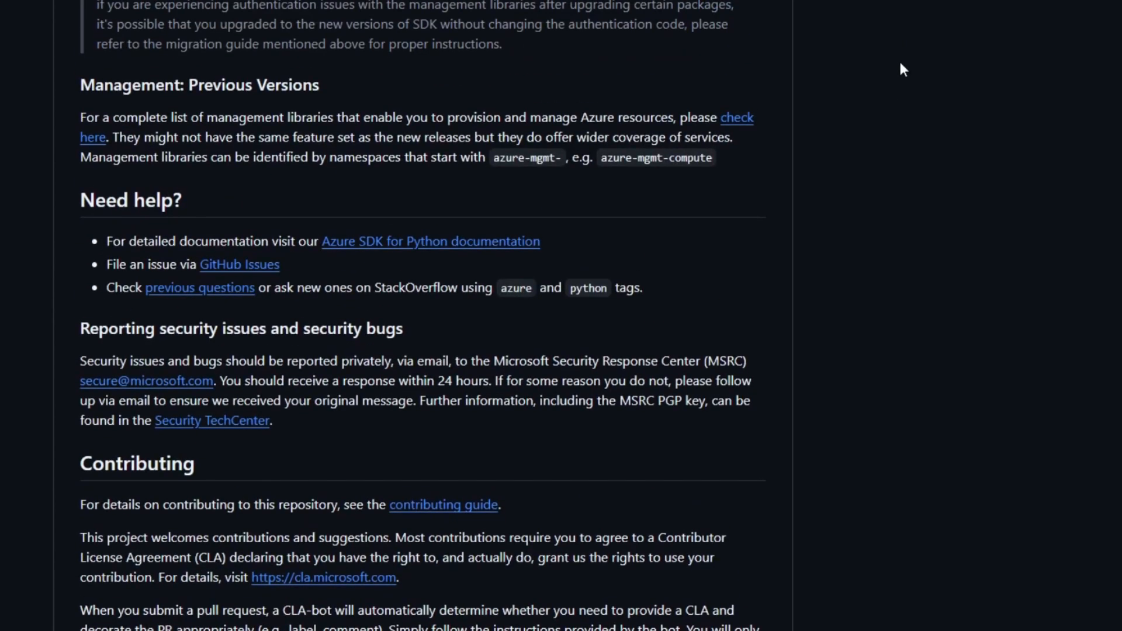
scroll(900, 69, up, 3)
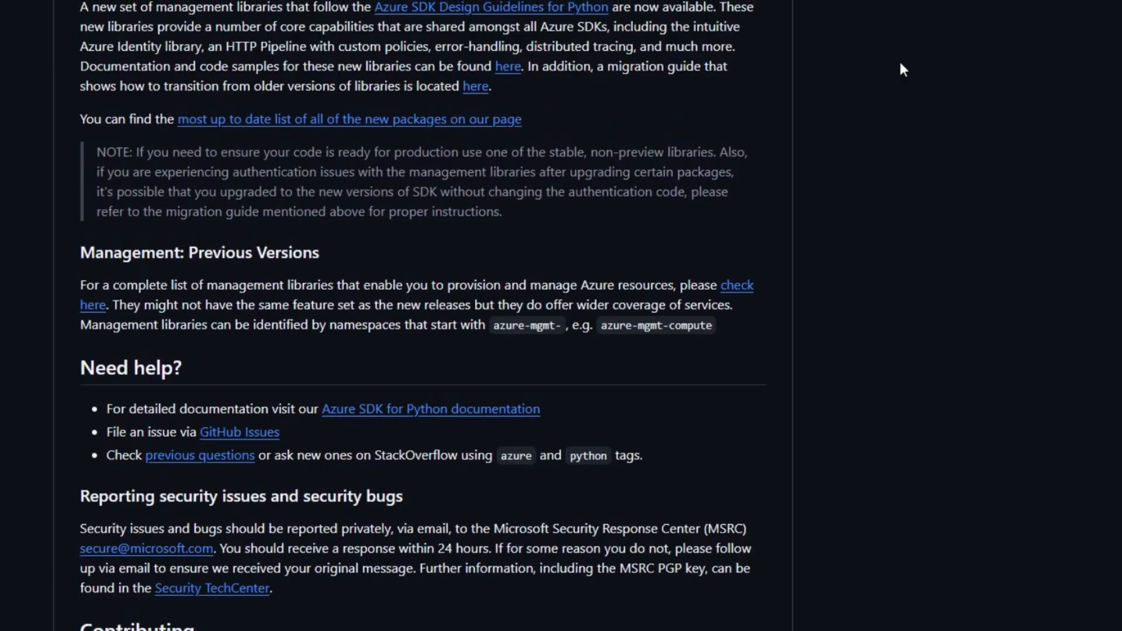
scroll(900, 69, up, 3)
scroll(901, 70, up, 2)
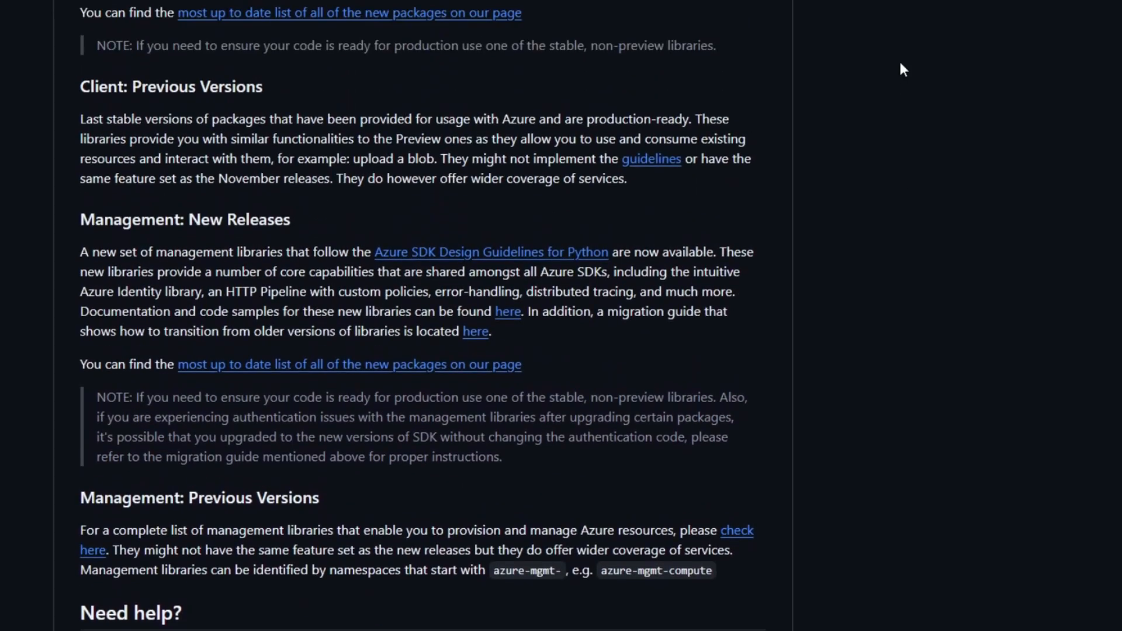
scroll(900, 69, up, 3)
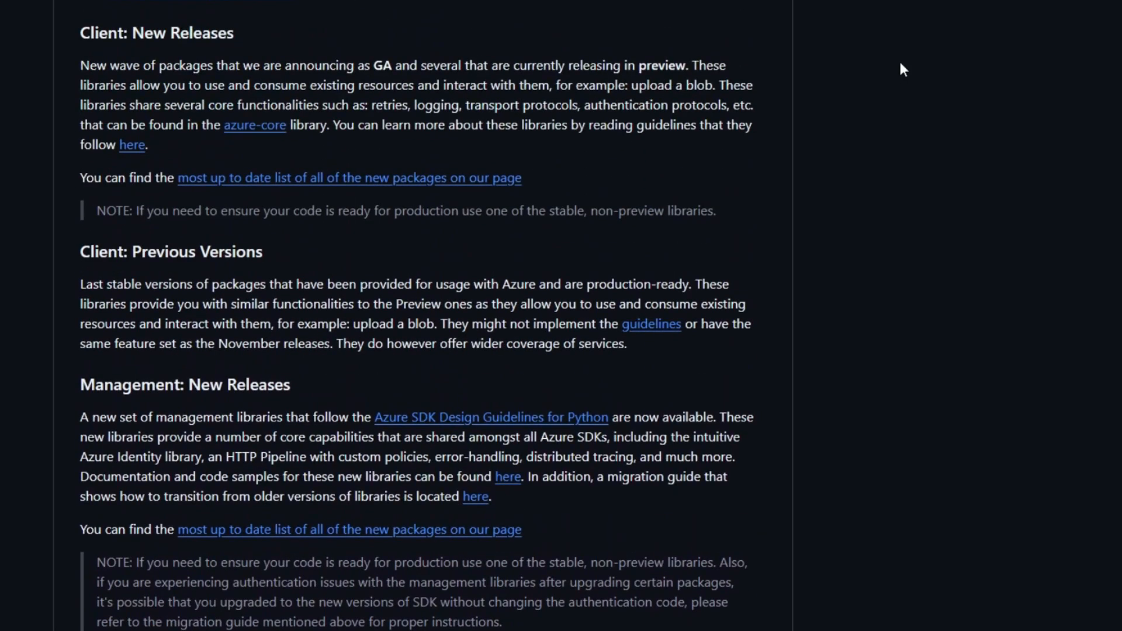
scroll(900, 69, up, 3)
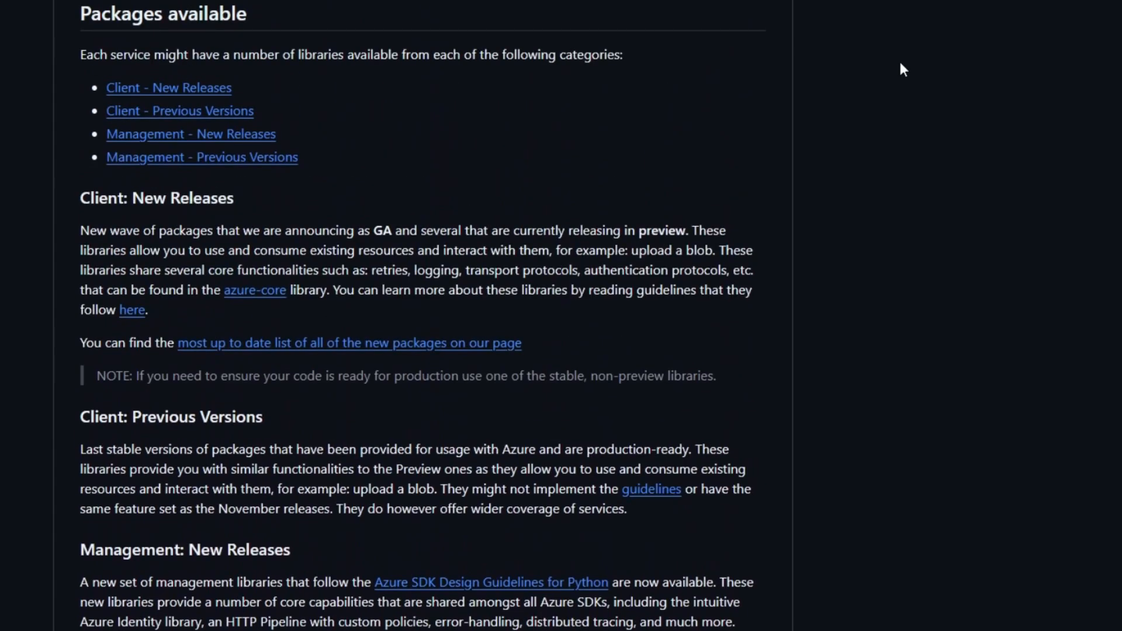
scroll(901, 70, up, 3)
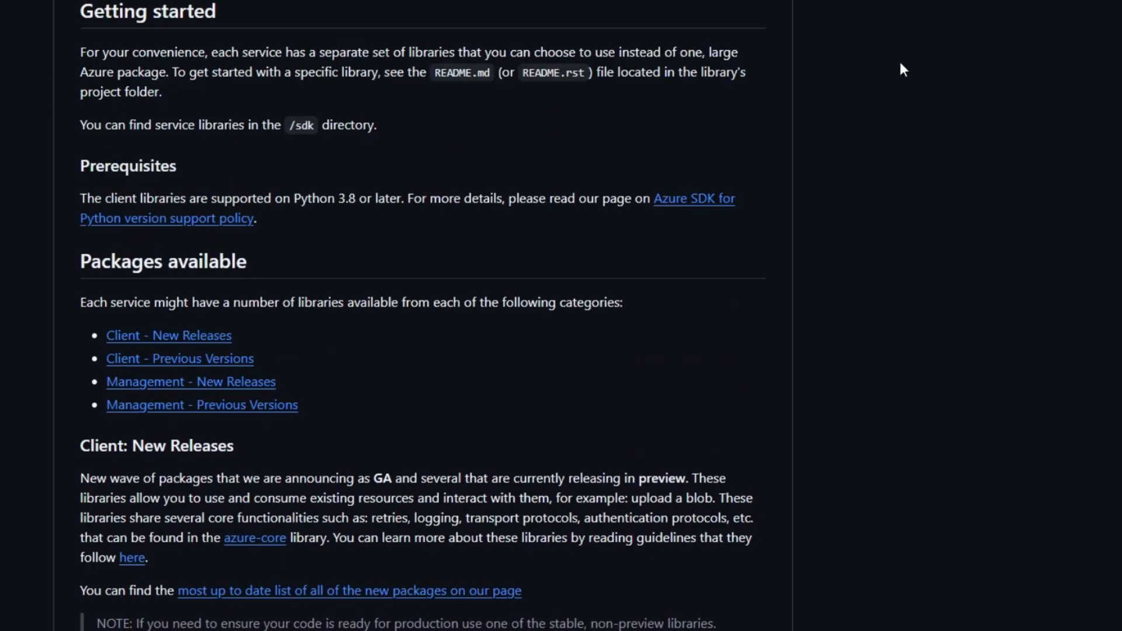
scroll(901, 70, up, 1)
scroll(900, 73, up, 3)
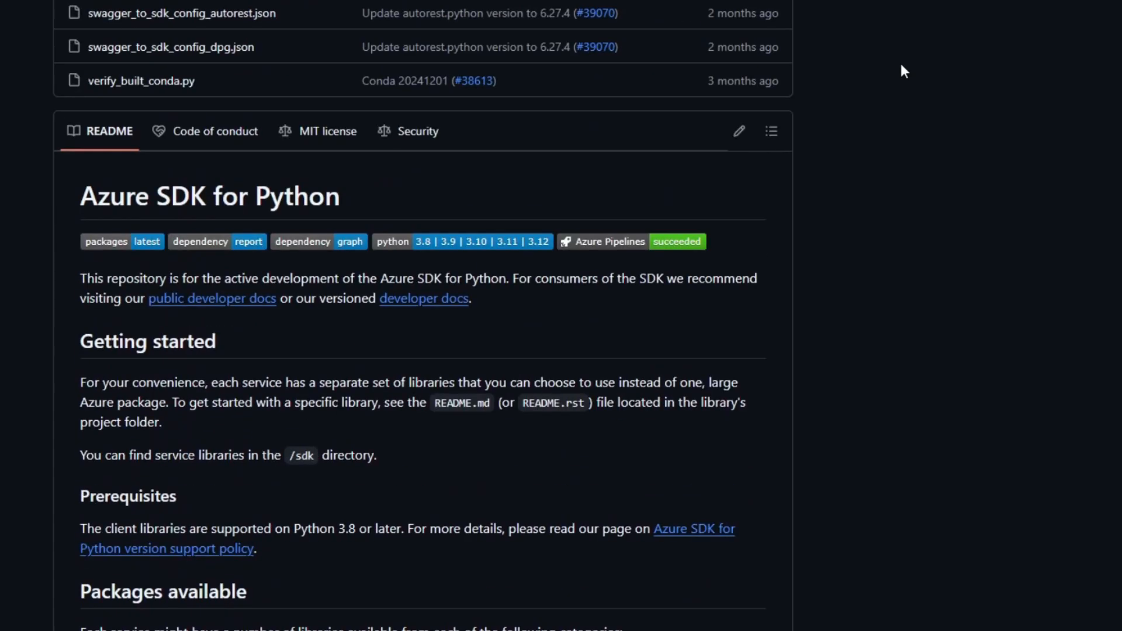
scroll(903, 74, up, 3)
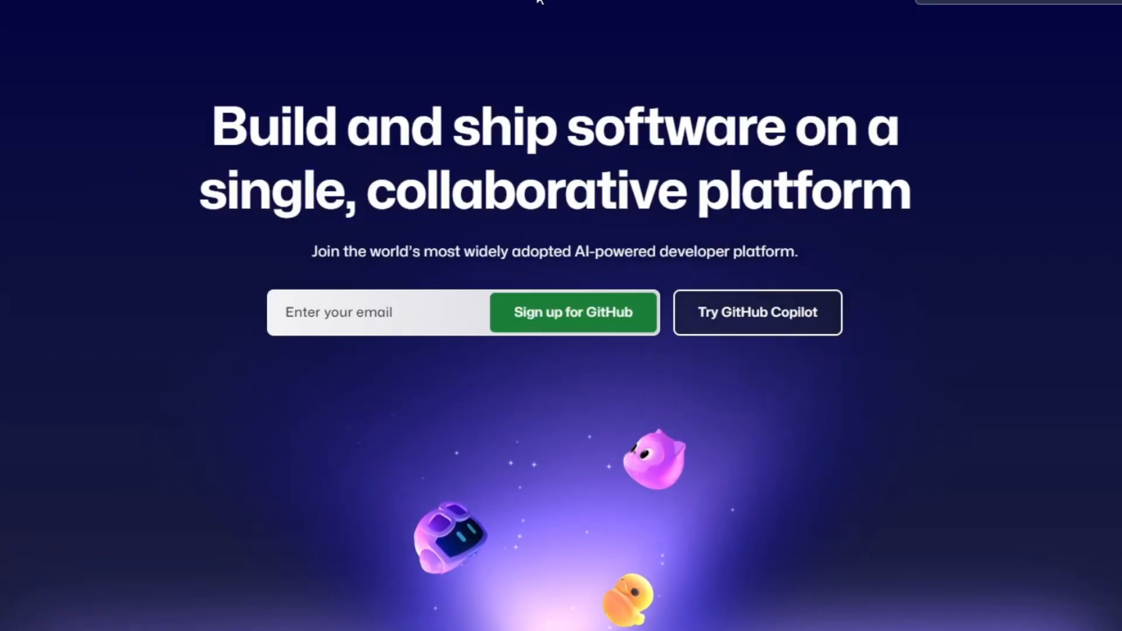
Step: Sign up for a free GitHub account using the visual verification puzzle and select the emailed launch code
scroll(847, 321, down, 3)
scroll(561, 316, down, 5)
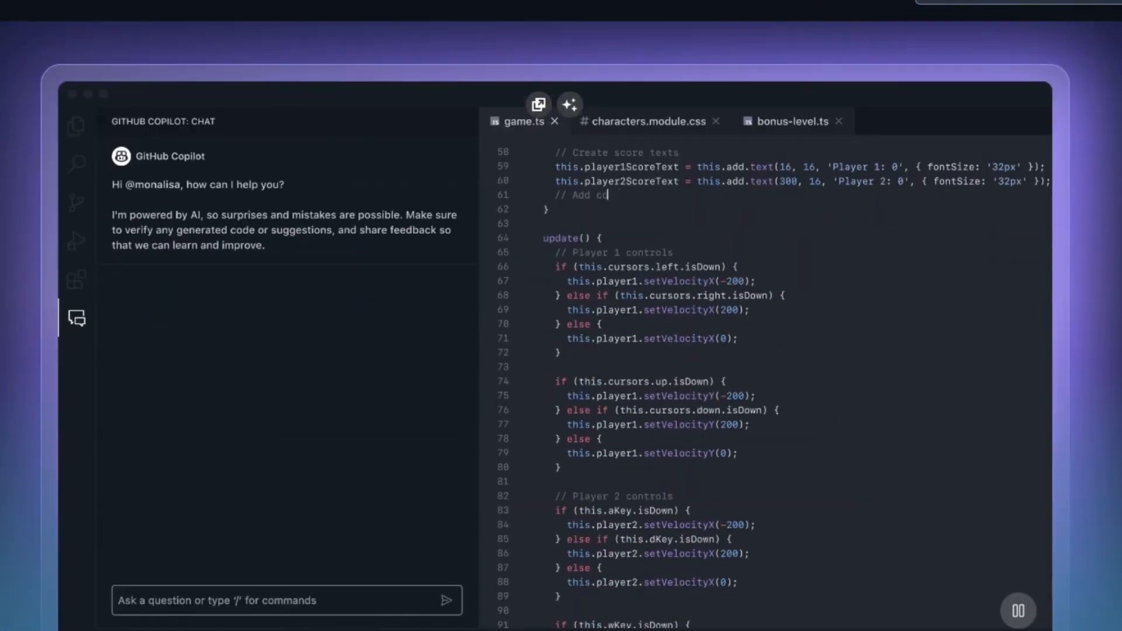
scroll(561, 316, down, 10)
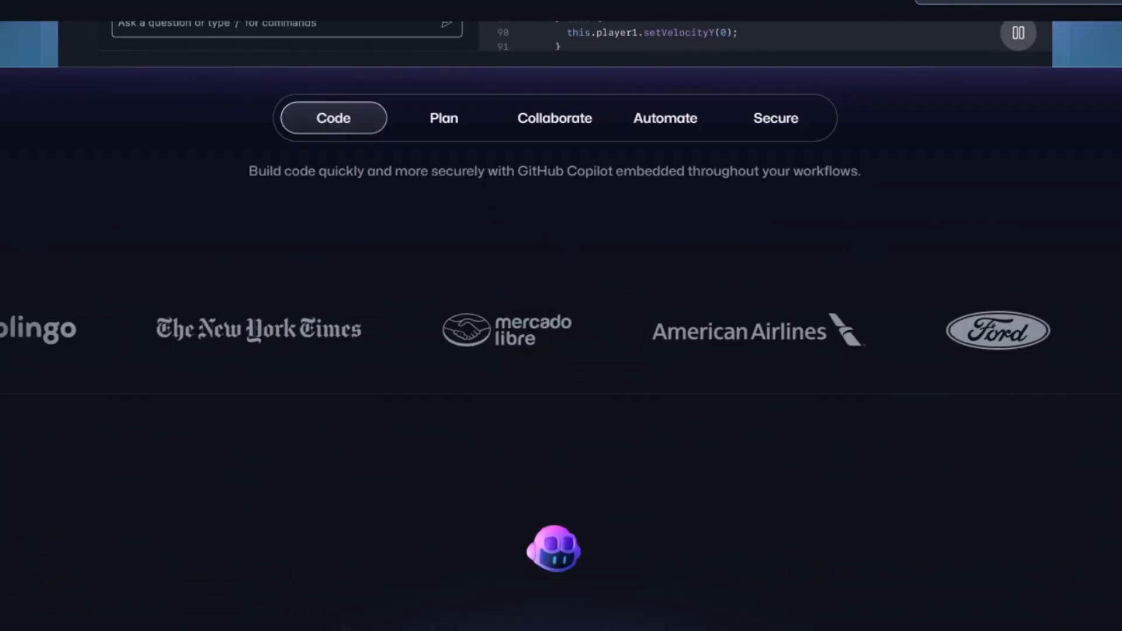
scroll(1098, 322, down, 5)
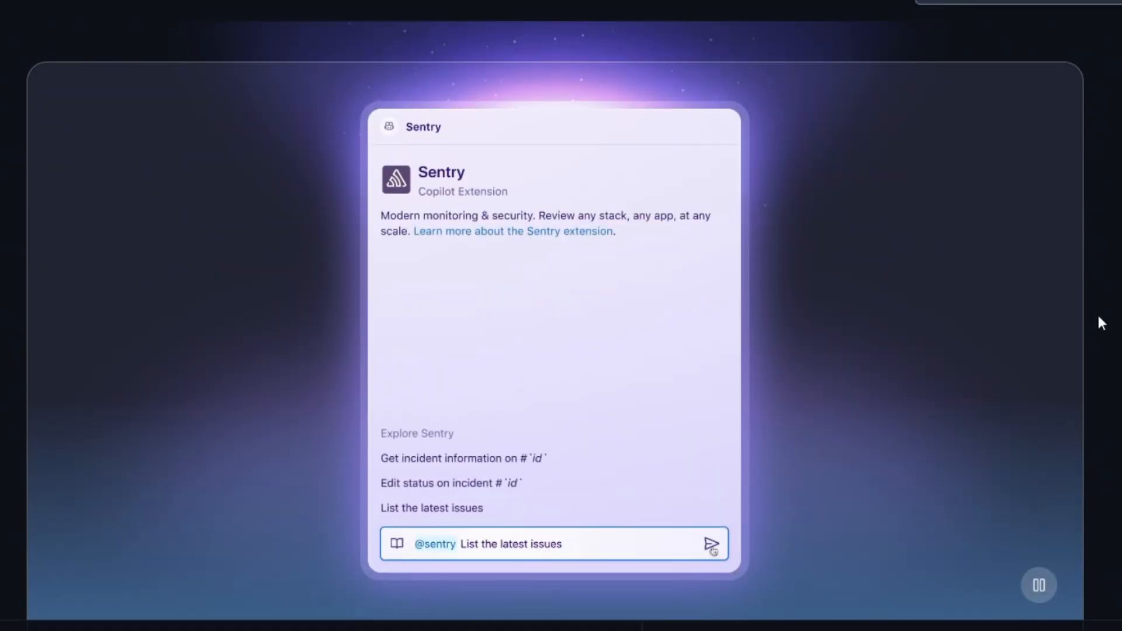
scroll(1098, 323, up, 10)
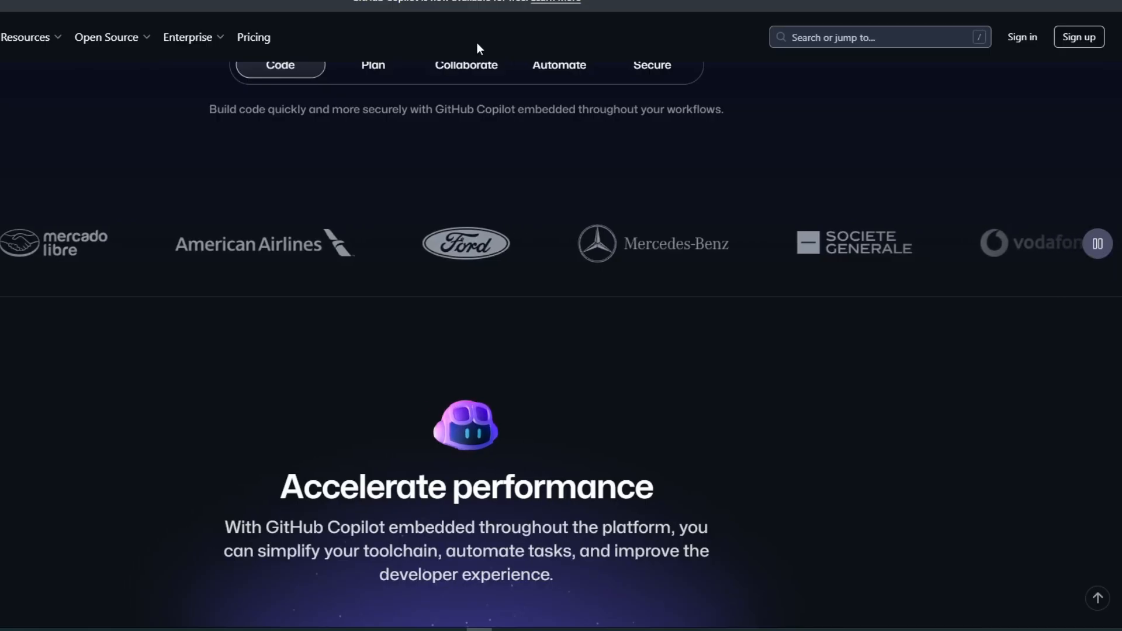
click(1071, 39)
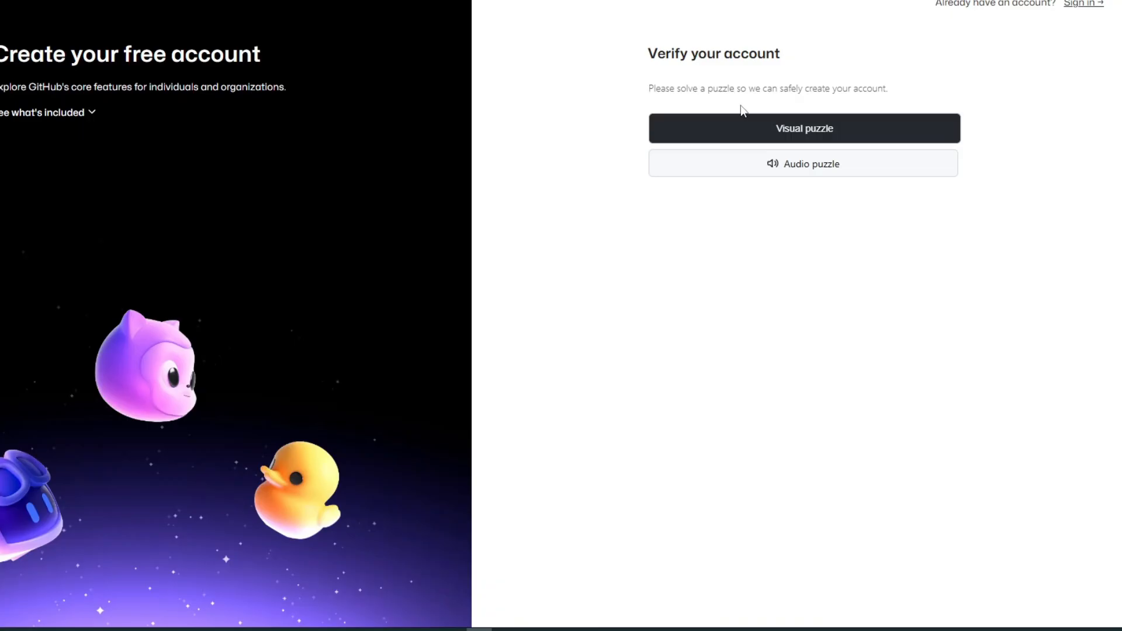
click(750, 136)
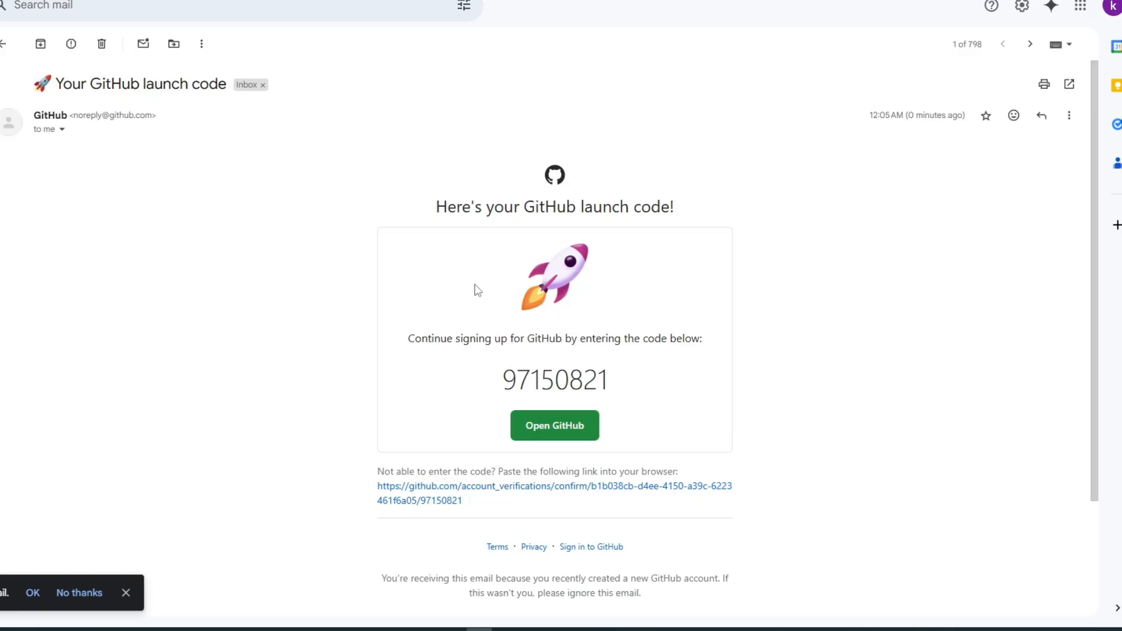
double_click(544, 387)
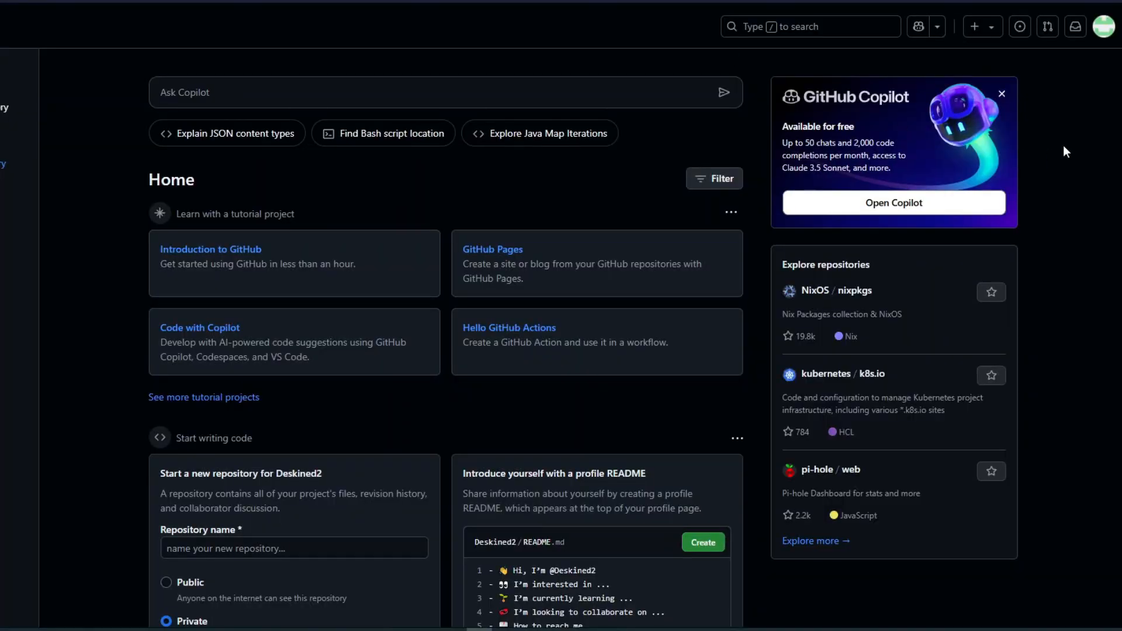
Step: Start a new repository from the account's home dashboard and name it Example
click(1101, 29)
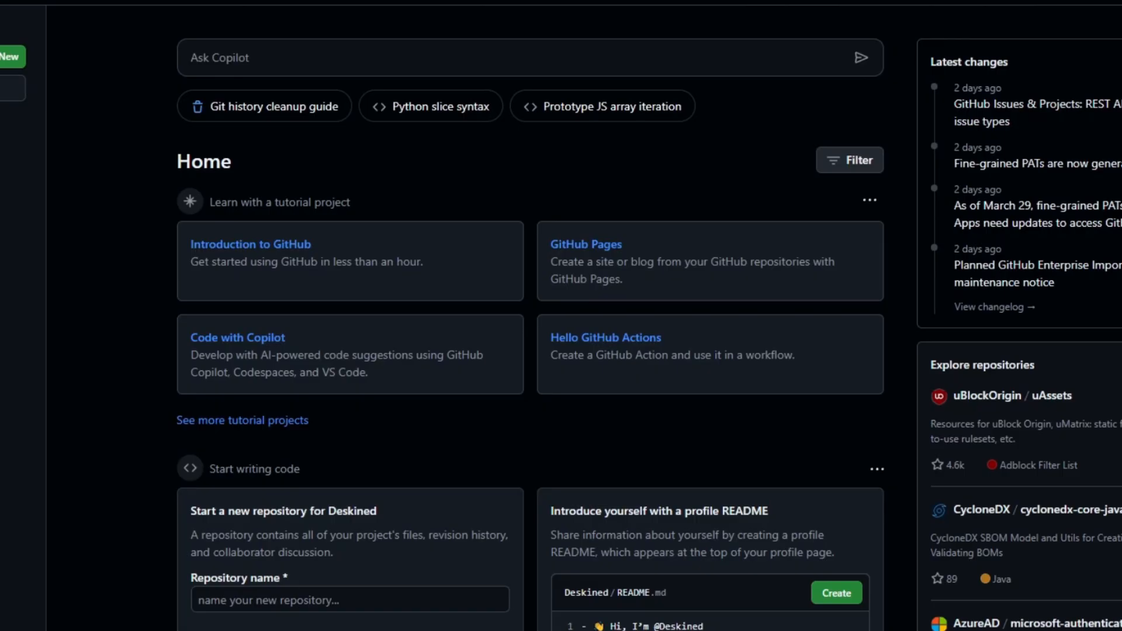
scroll(530, 315, down, 1)
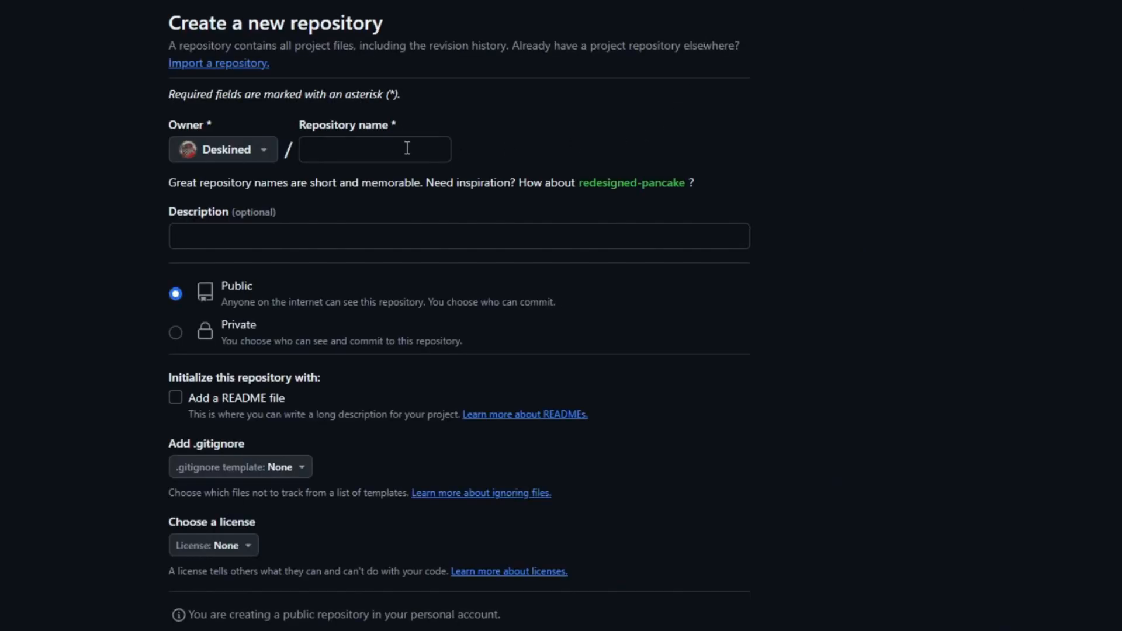
click(405, 148)
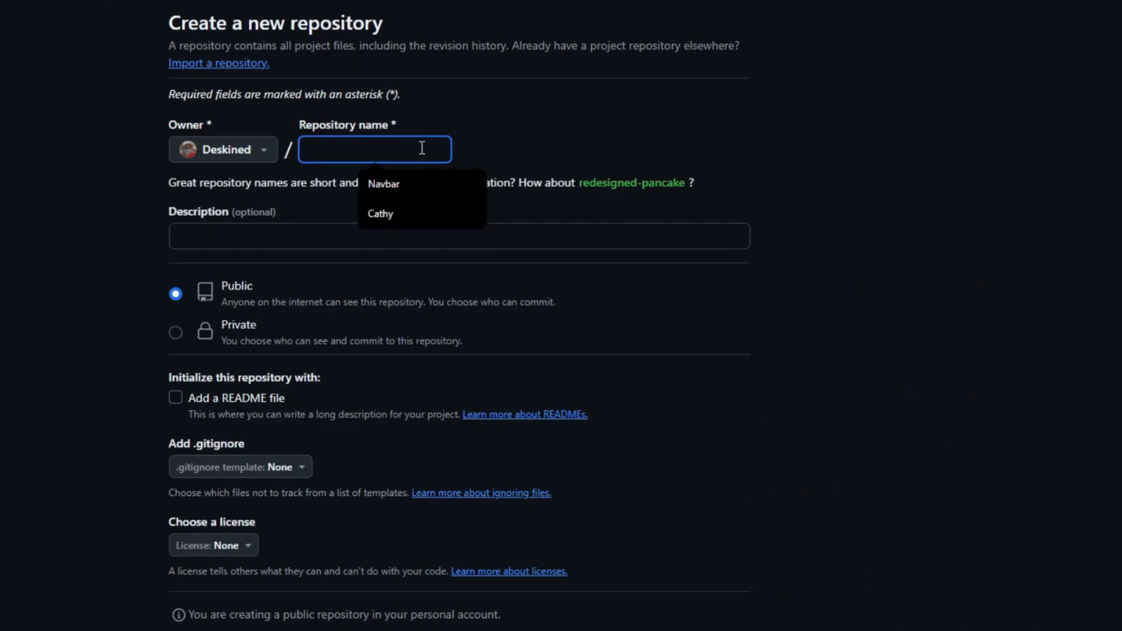
text(Exampl)
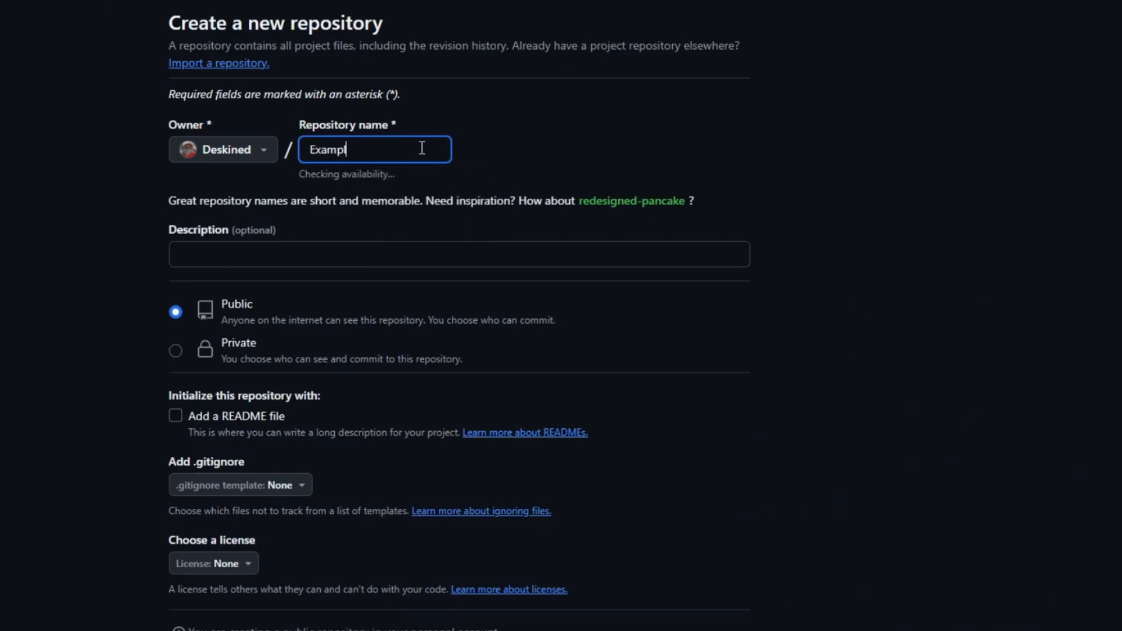
text(e)
click(882, 212)
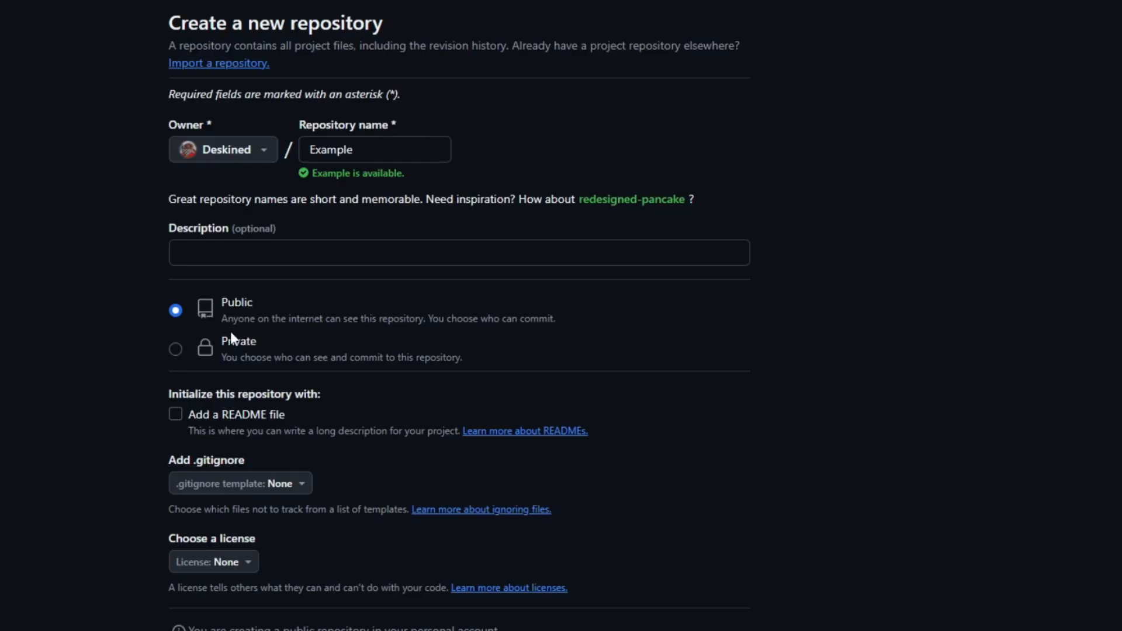
Step: Review the new repository's description, visibility, README, .gitignore and license options
click(247, 244)
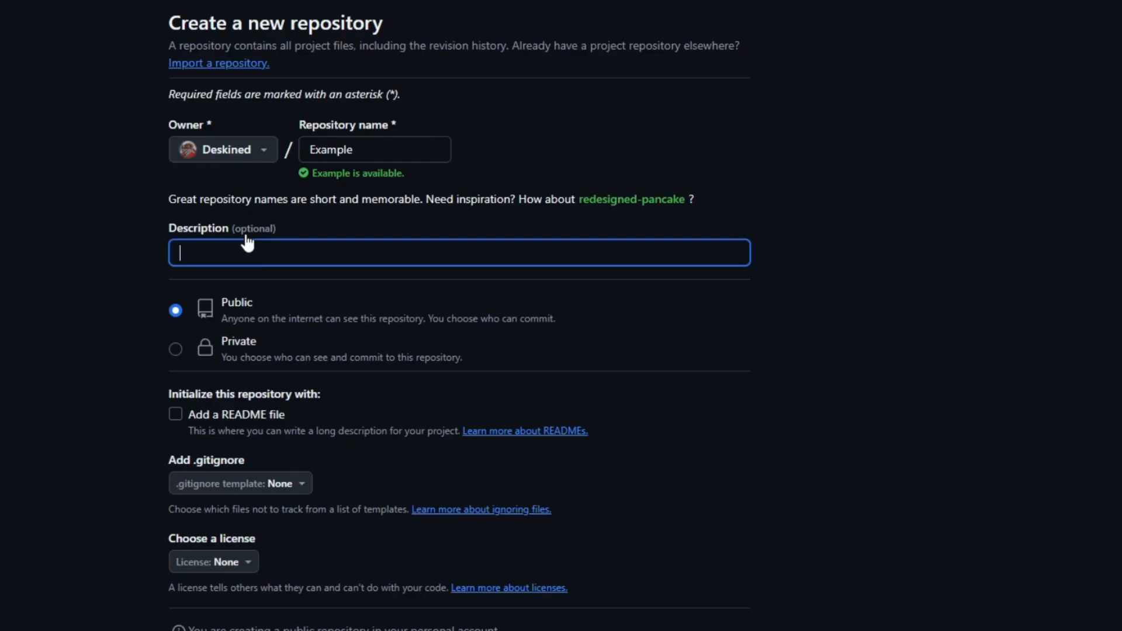
scroll(253, 252, down, 2)
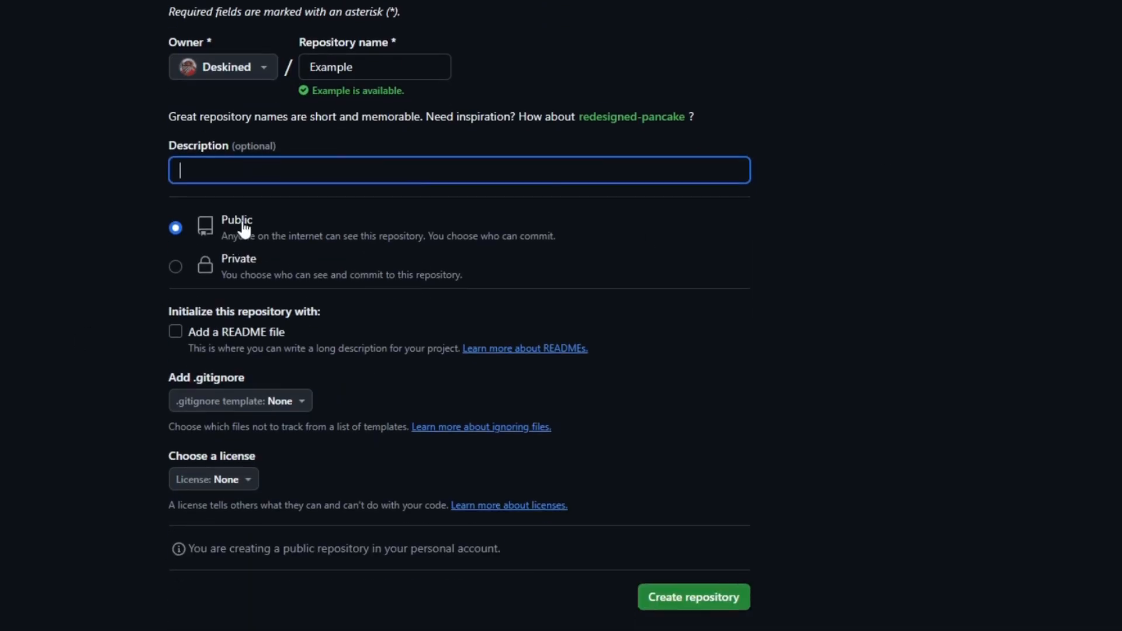
scroll(254, 266, down, 1)
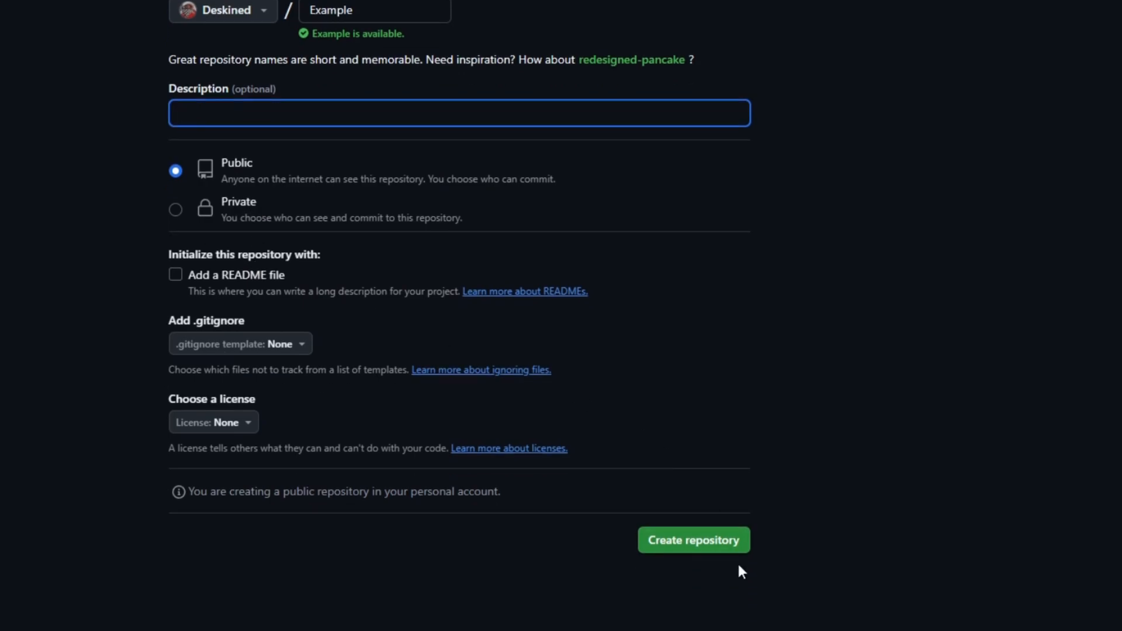
Step: Create the public Example repository and look over its quick setup instructions
click(694, 542)
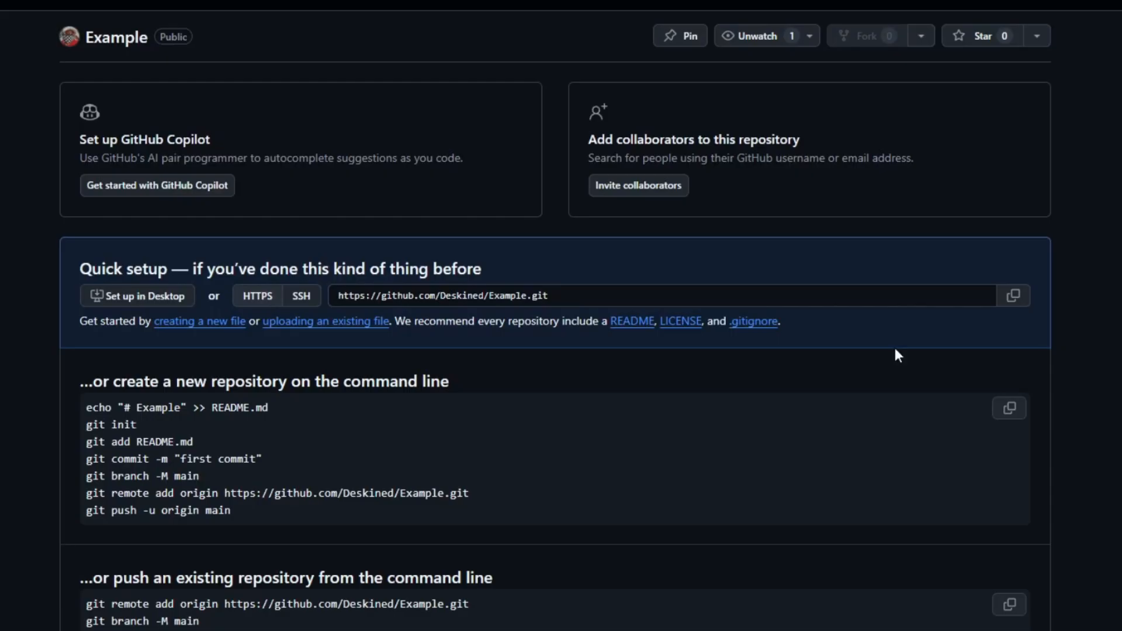
scroll(445, 240, down, 1)
scroll(447, 245, up, 1)
Step: Open the Example repository's page for uploading existing files, bring up the file chooser and dismiss it
click(359, 322)
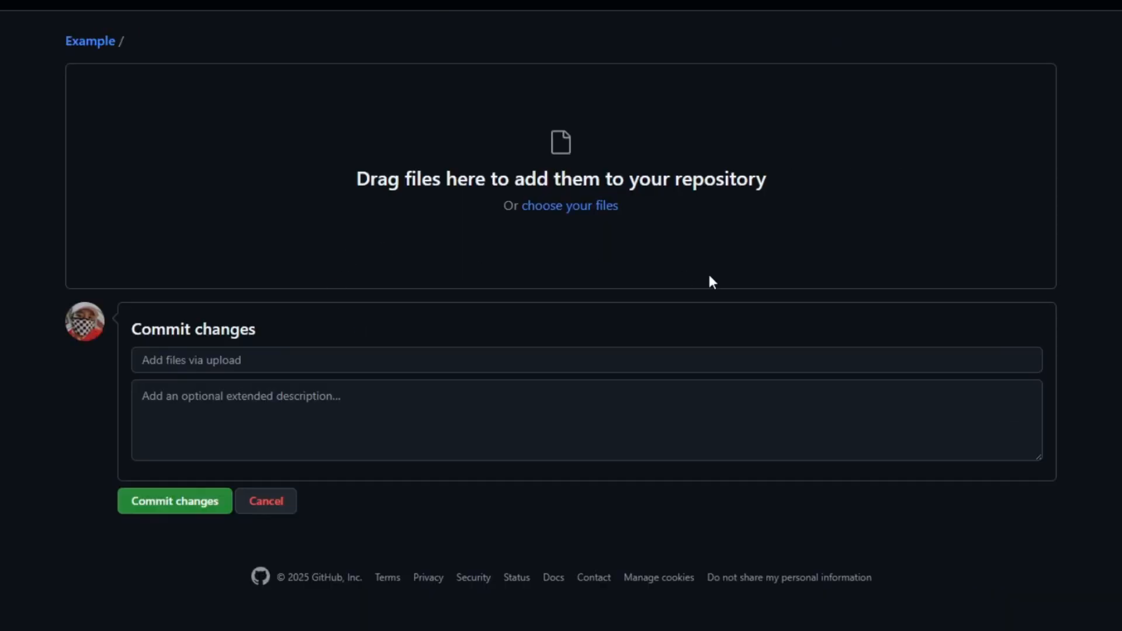
click(605, 206)
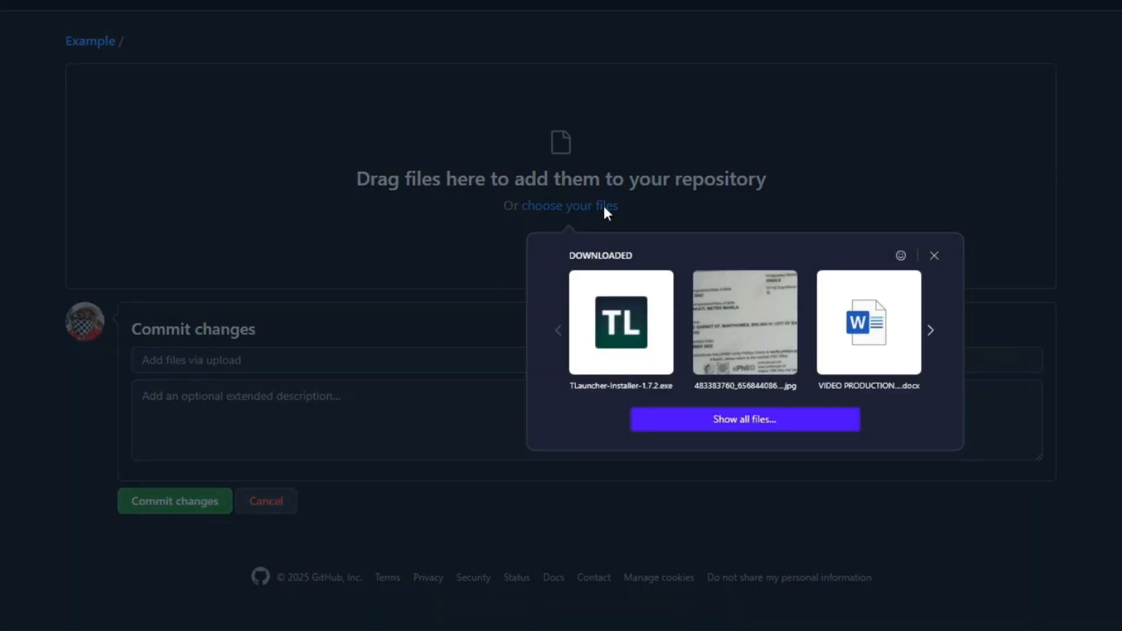
click(343, 257)
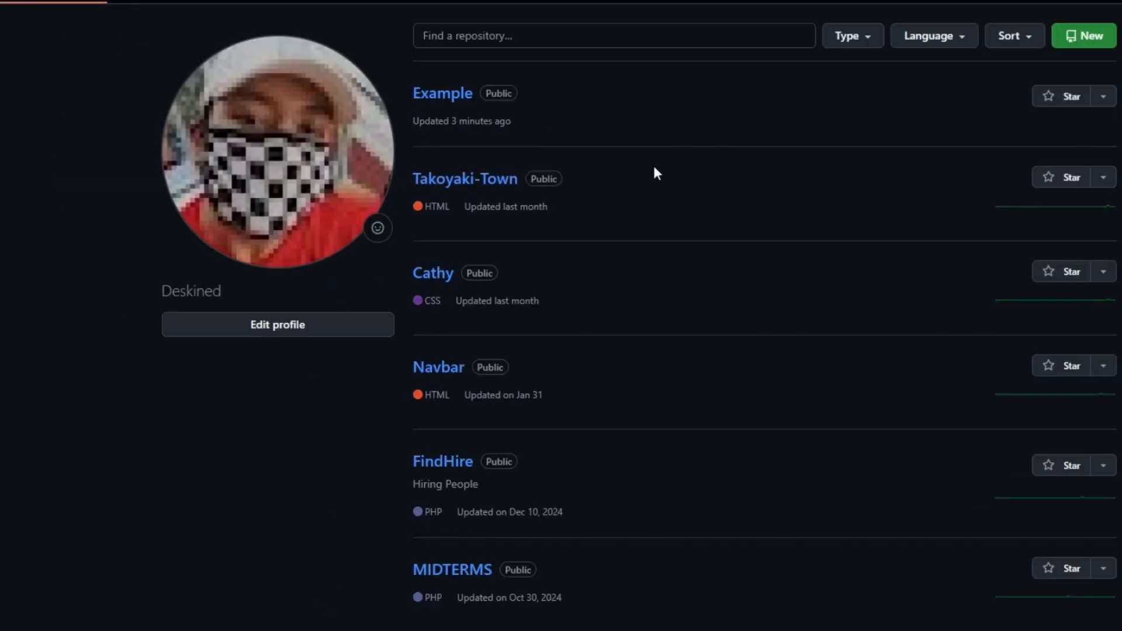
Step: Browse the account's list of repositories
scroll(655, 170, down, 2)
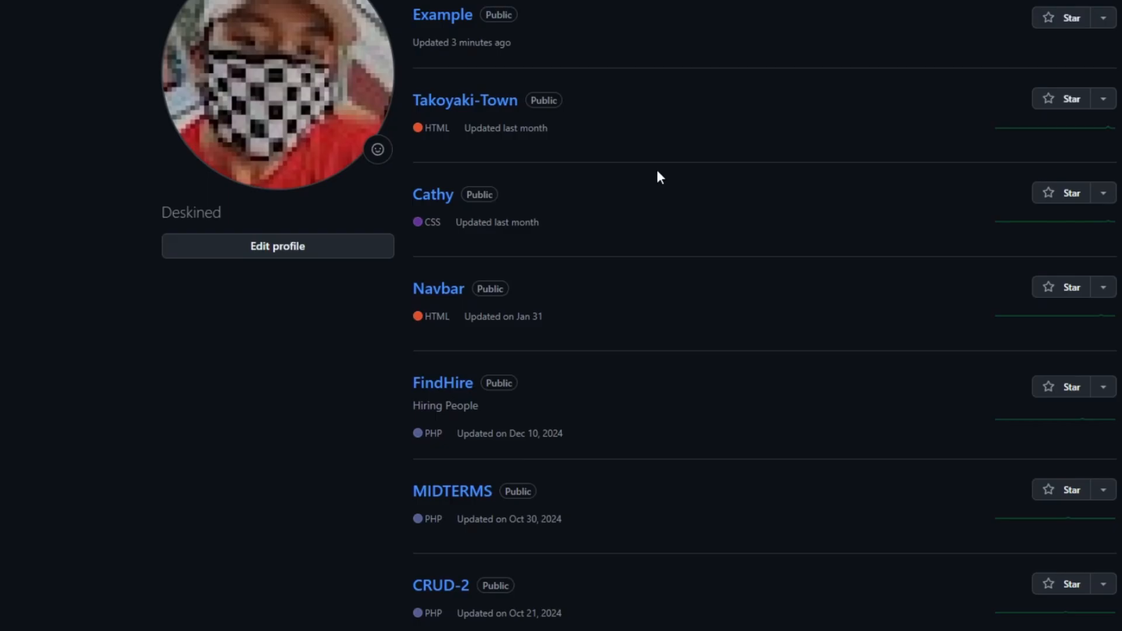
scroll(516, 161, down, 4)
scroll(579, 181, up, 6)
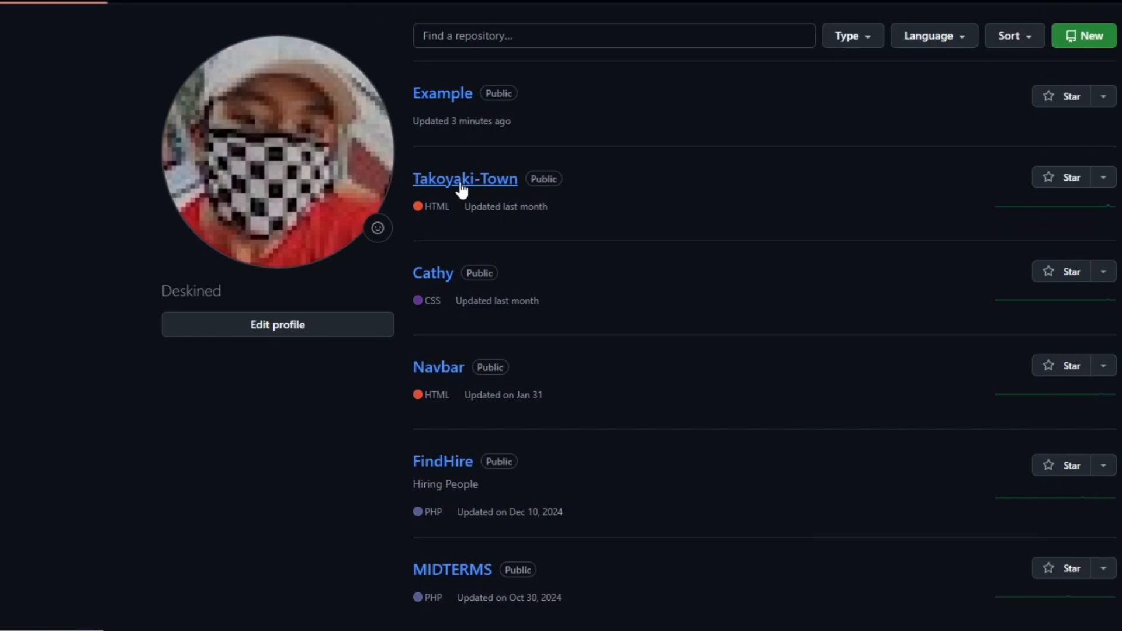
Step: Open the Takoyaki-Town repository and look over its file list and README section
click(516, 181)
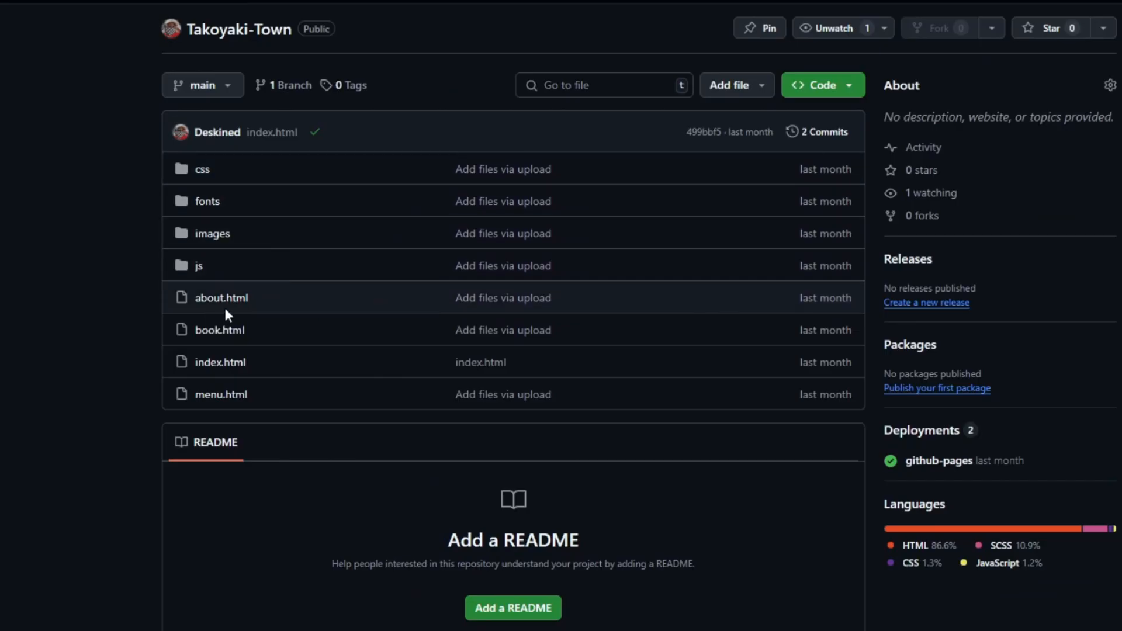
scroll(337, 358, down, 1)
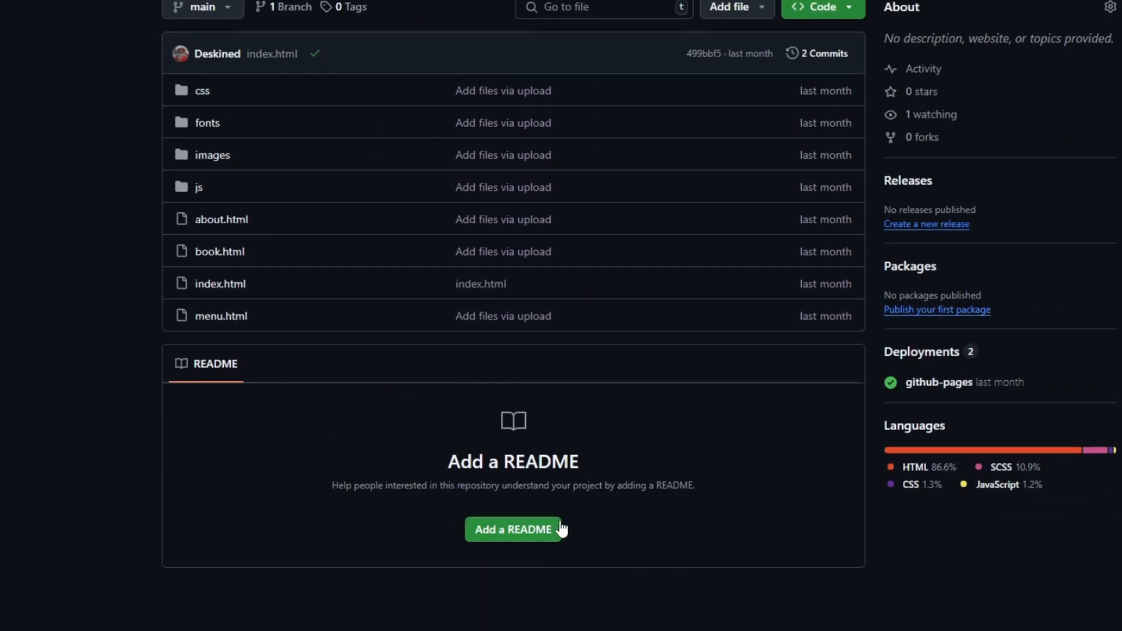
scroll(570, 527, up, 1)
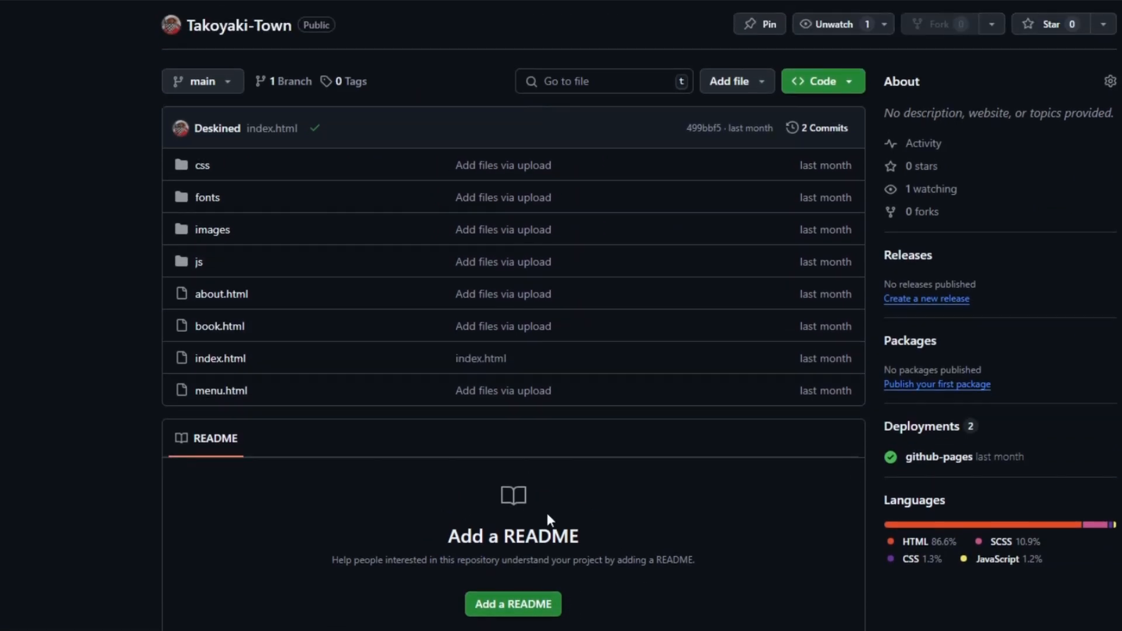
scroll(546, 513, down, 1)
scroll(532, 506, up, 1)
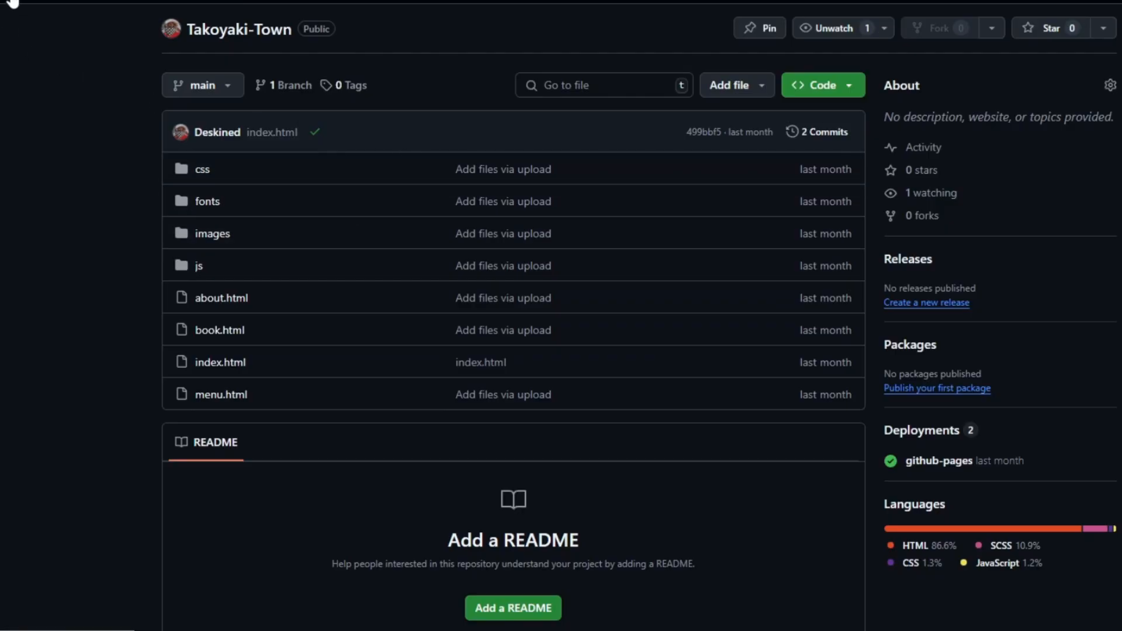
Step: Tour Takoyaki-Town's Issues, Pull requests, Actions, Wiki, Insights and Settings pages, and return to its code
click(102, 5)
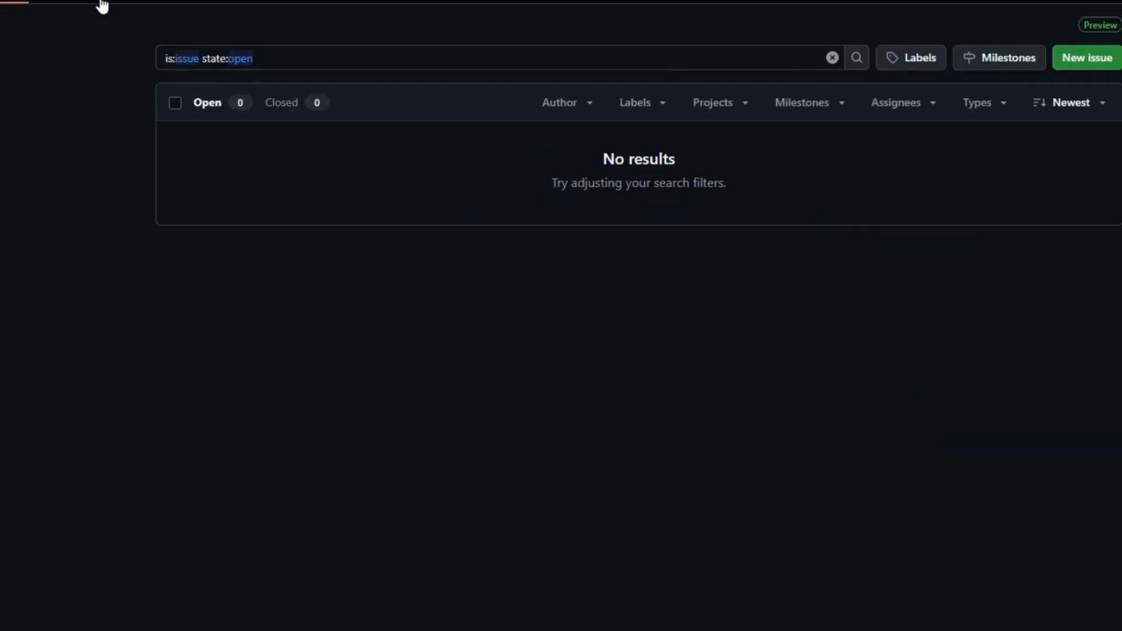
click(101, 1)
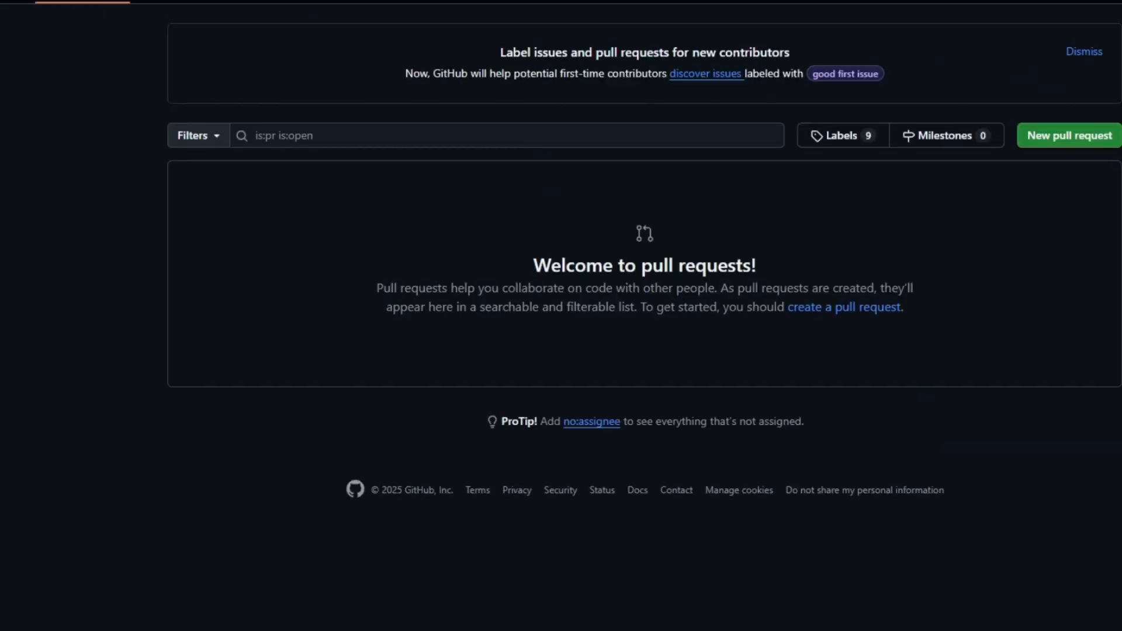
click(250, 3)
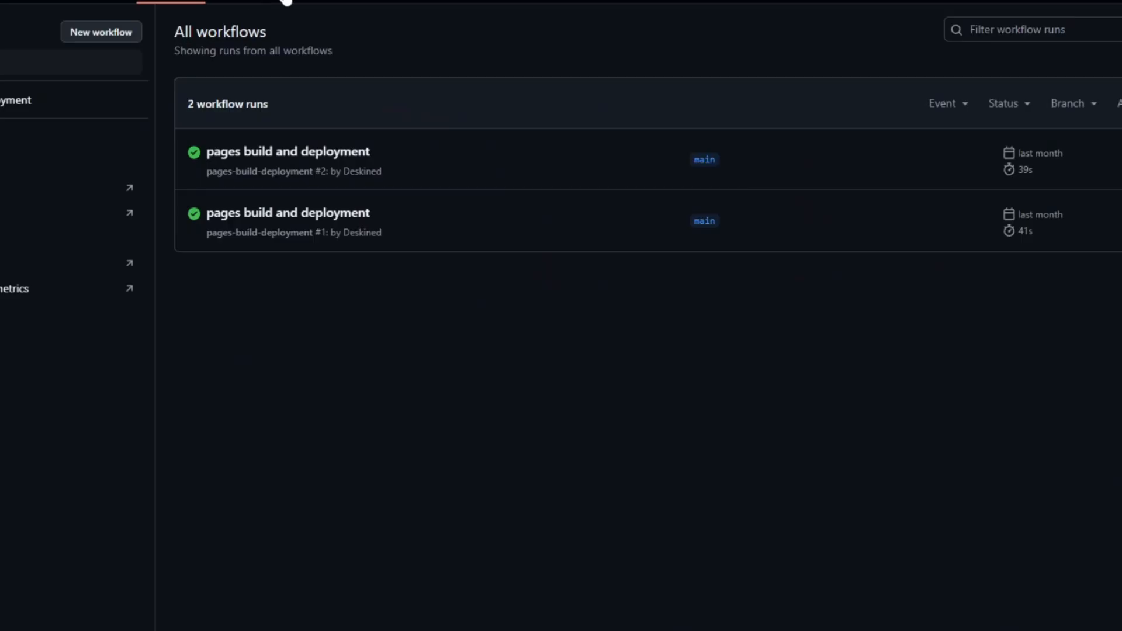
click(314, 2)
click(401, 2)
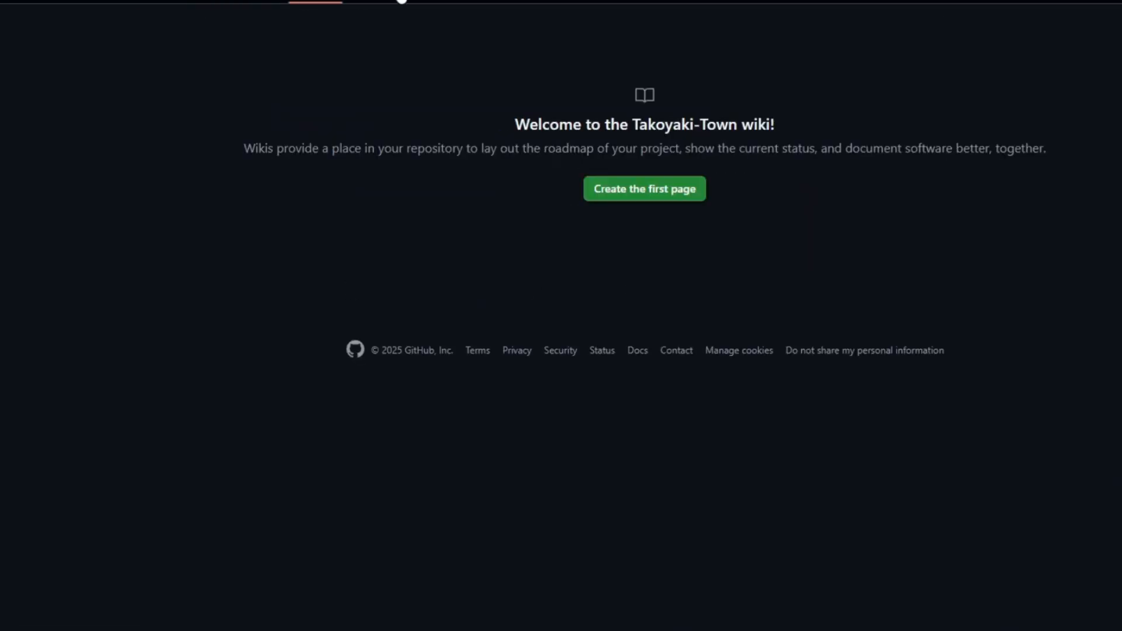
click(483, 1)
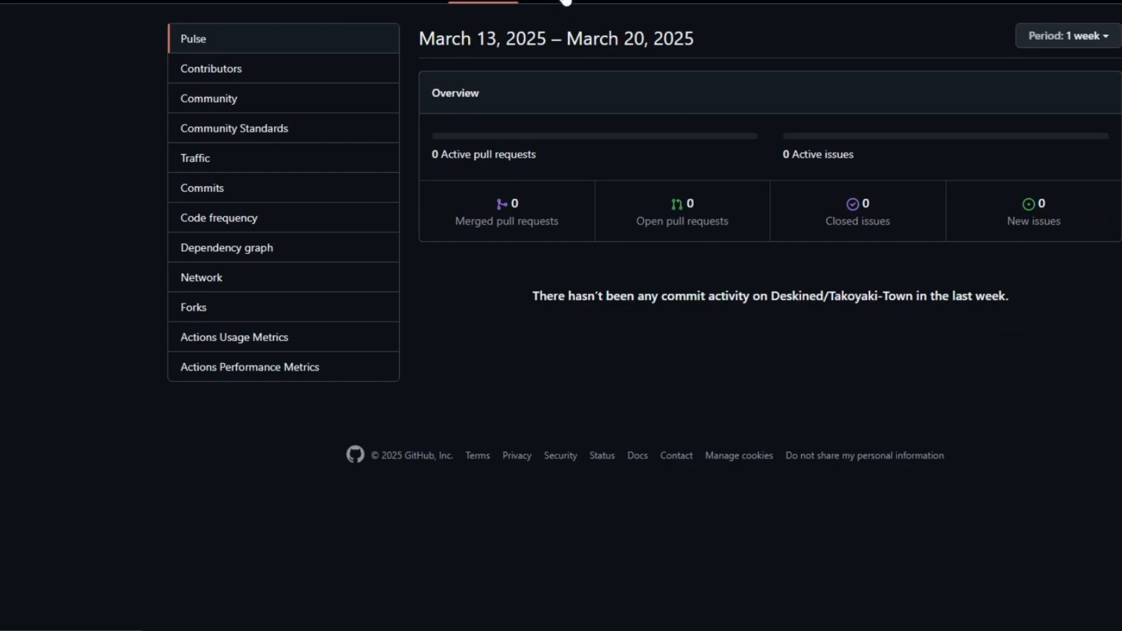
click(566, 2)
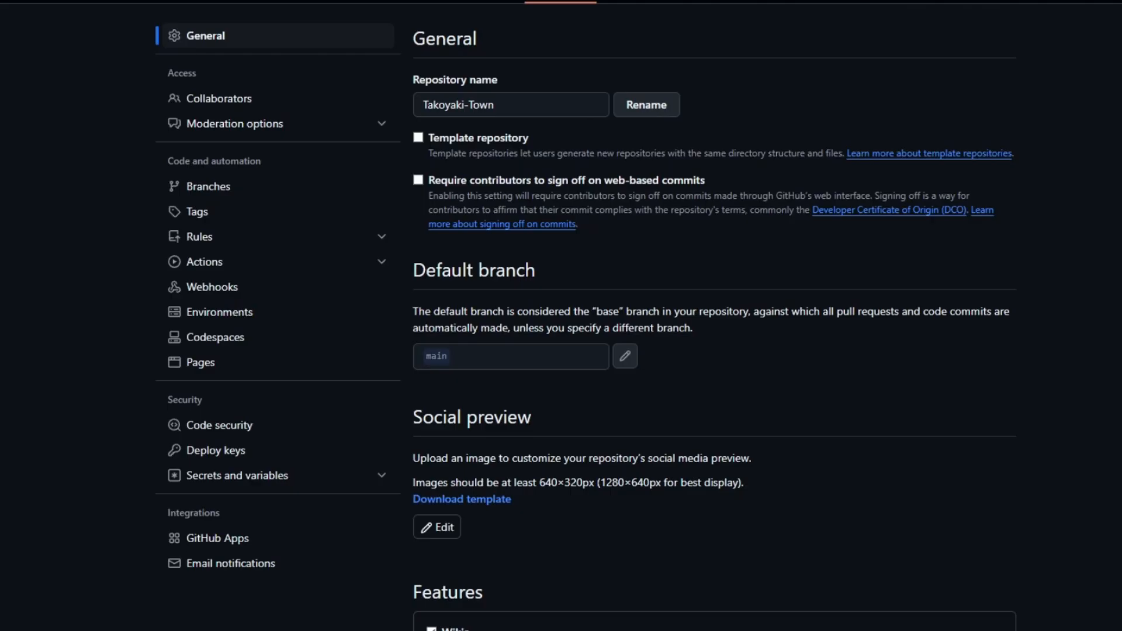
click(35, 2)
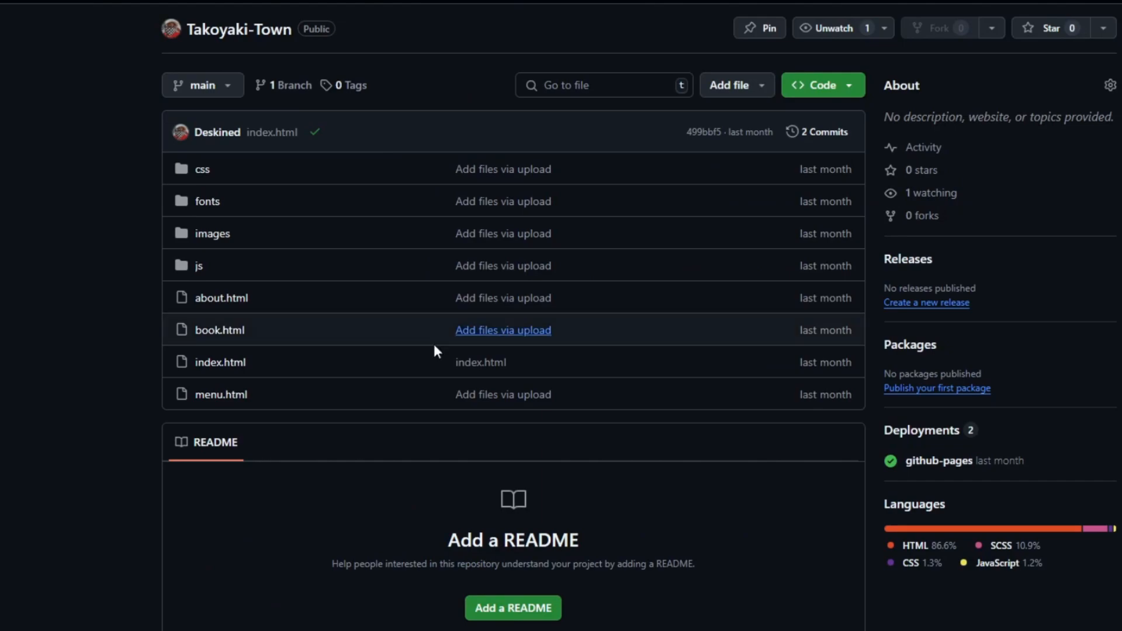
Step: Open the about.html file in Takoyaki-Town and examine its source code
click(221, 298)
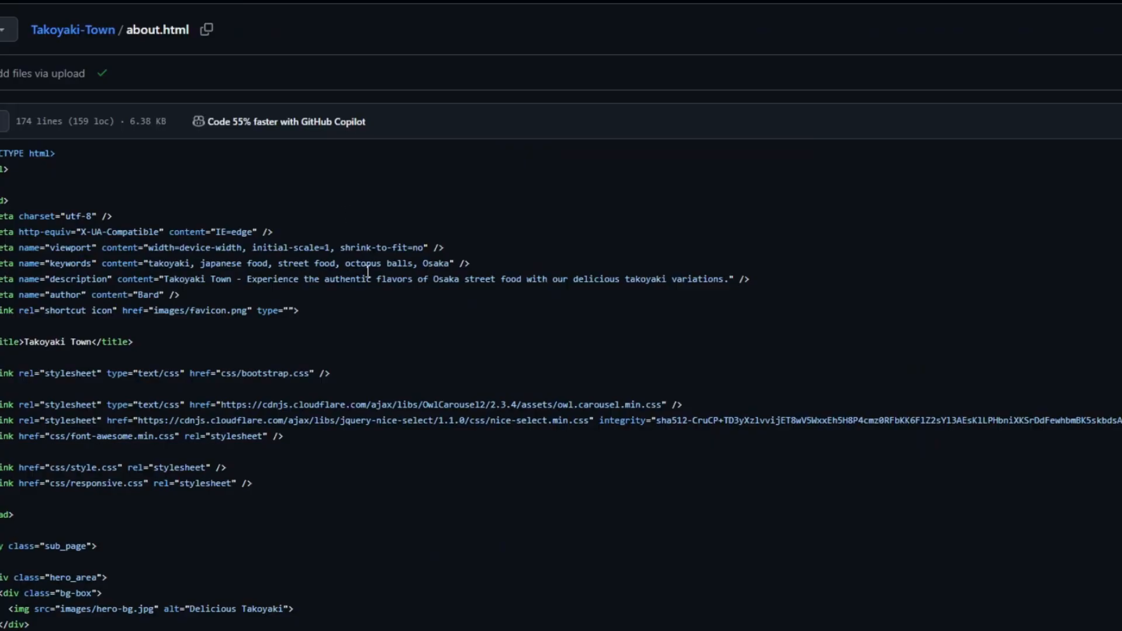
scroll(366, 281, down, 8)
scroll(489, 185, up, 8)
click(1119, 121)
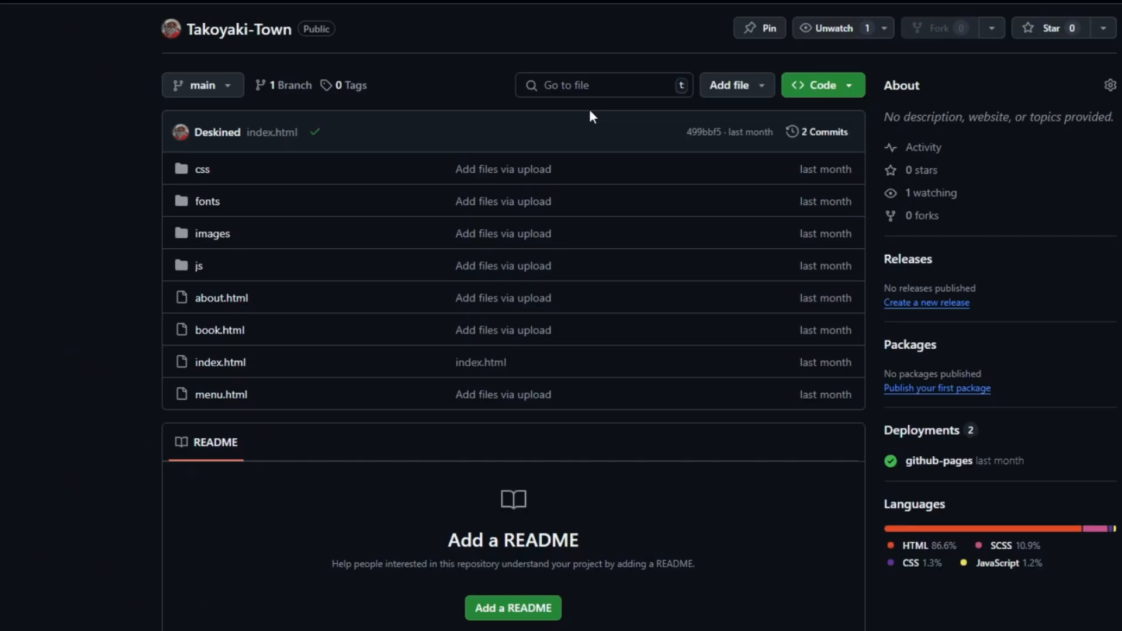
Step: Open Takoyaki-Town's collaborator access settings and expand the moderation options
click(578, 2)
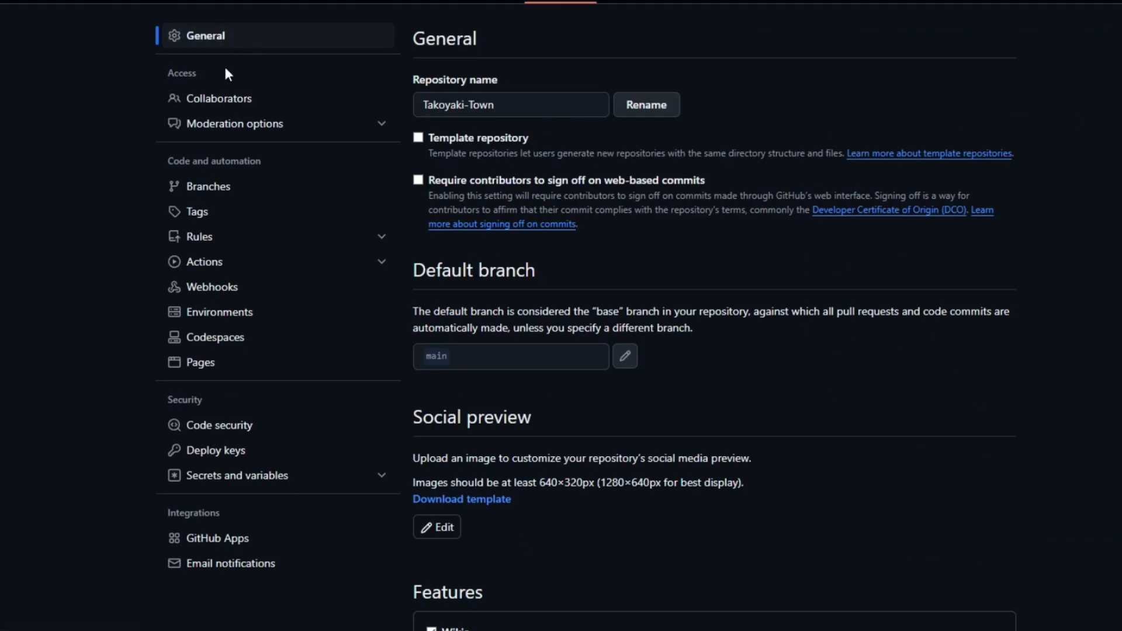
click(209, 100)
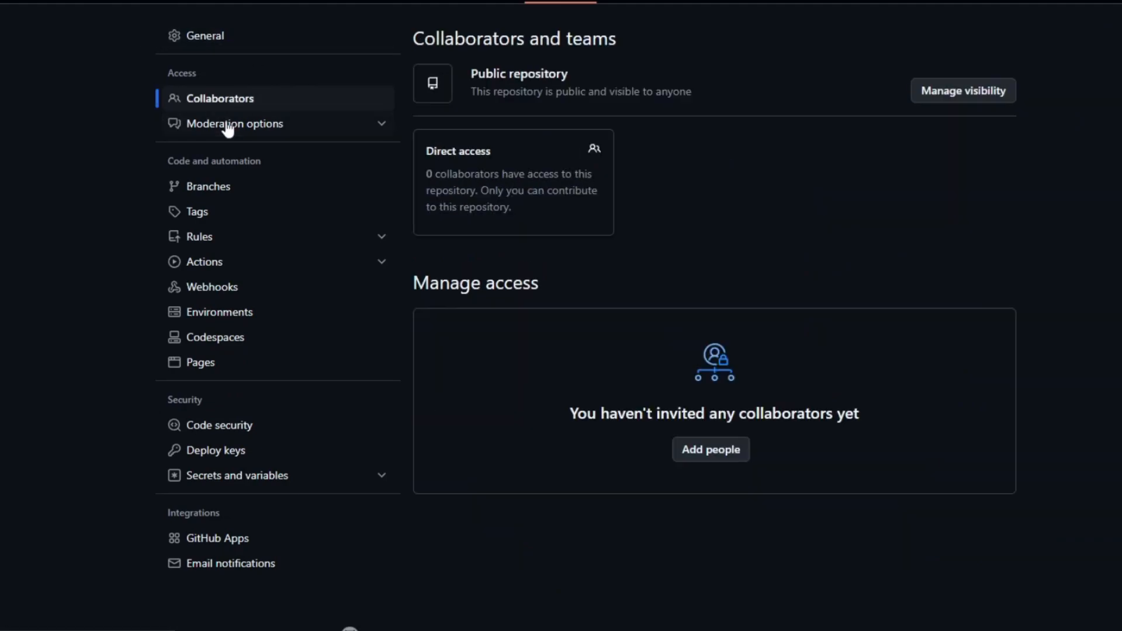
click(228, 126)
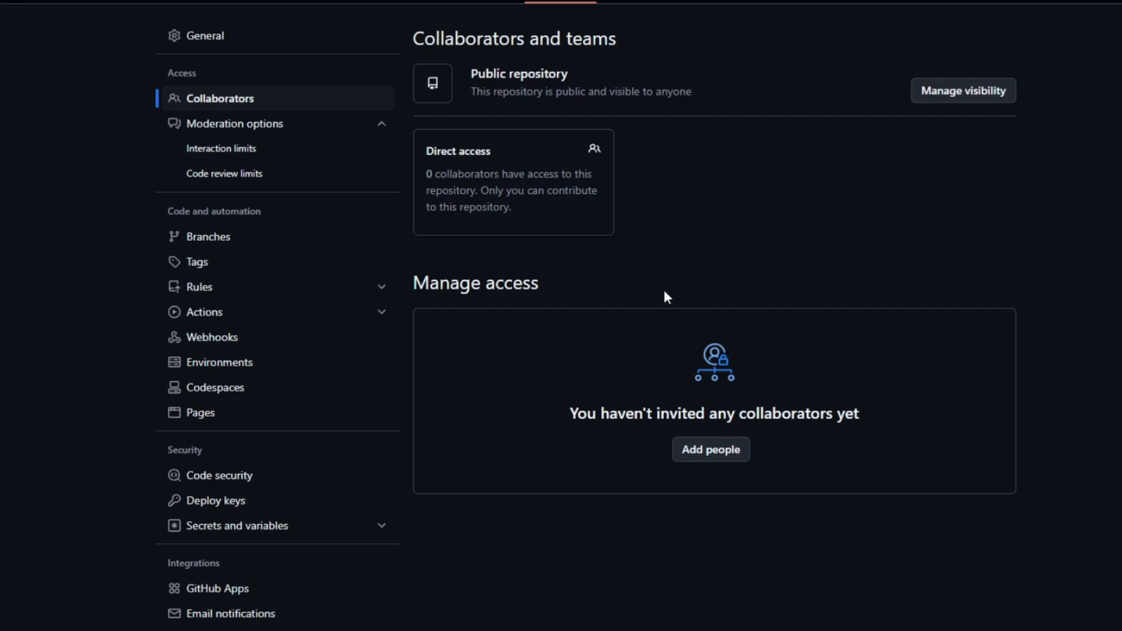
Step: Bring up the dialog for adding people to Takoyaki-Town, examine its people search and close it without inviting anyone
click(725, 460)
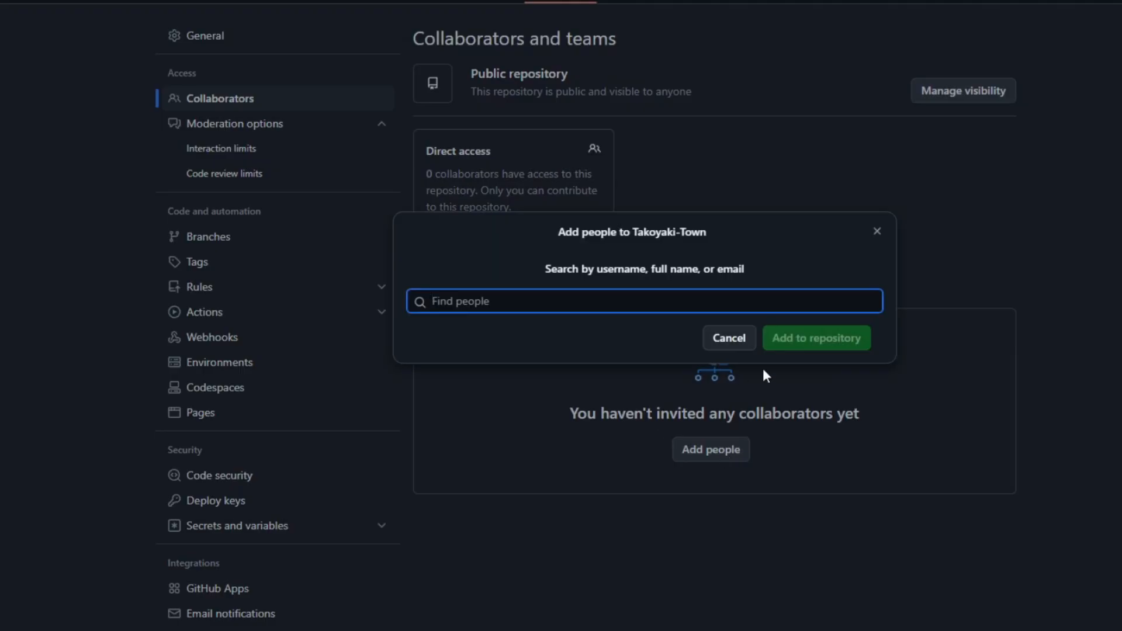
drag(556, 232, 673, 235)
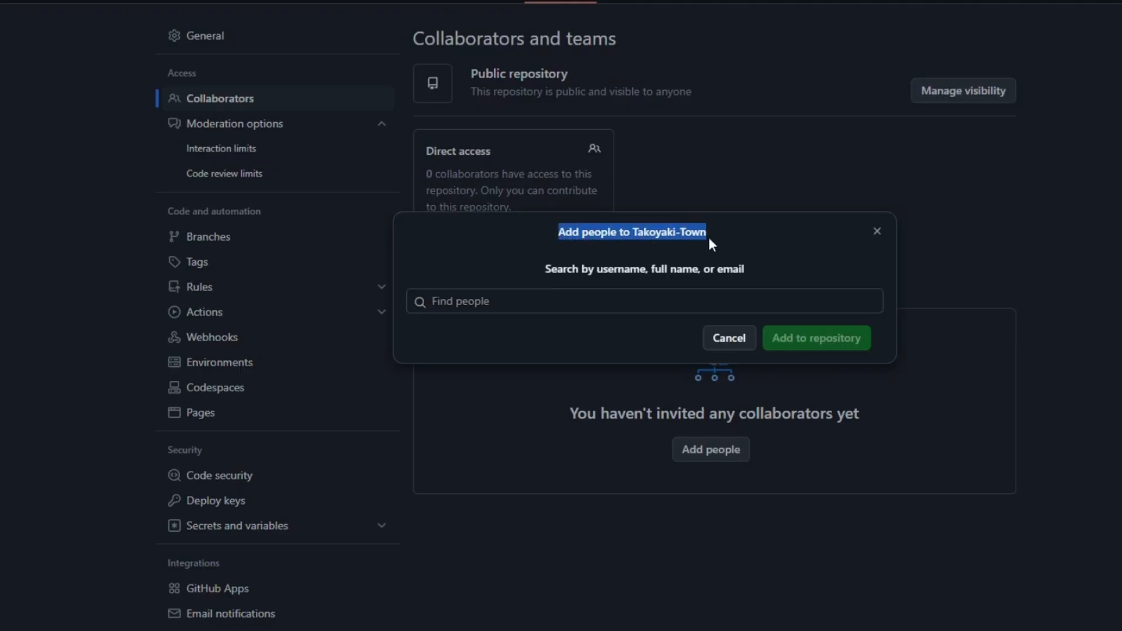
click(609, 297)
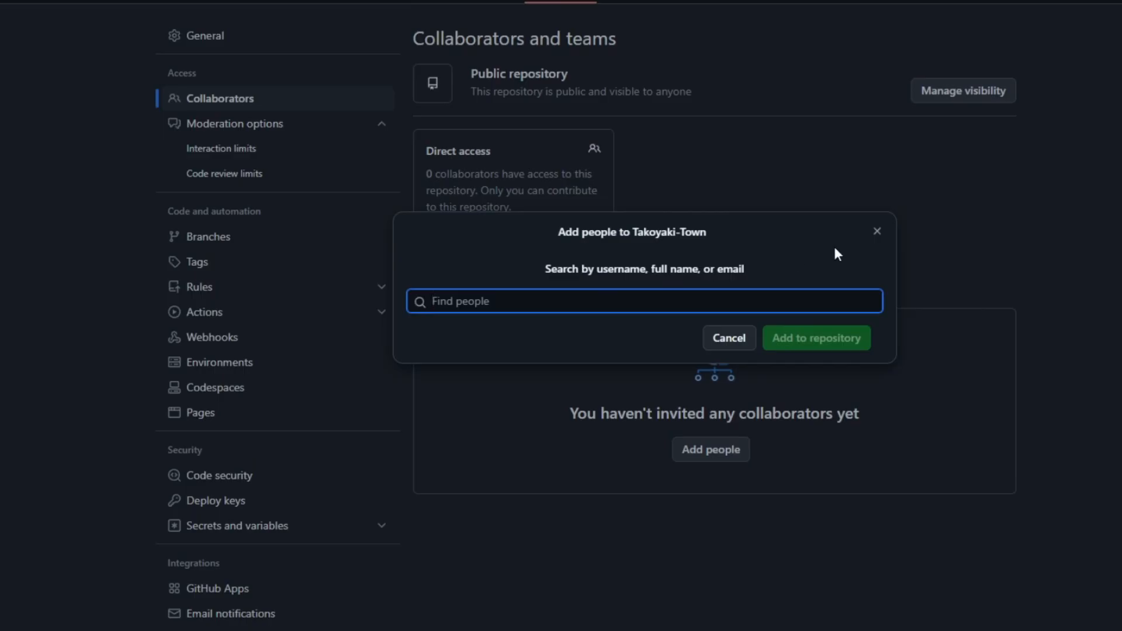
click(876, 231)
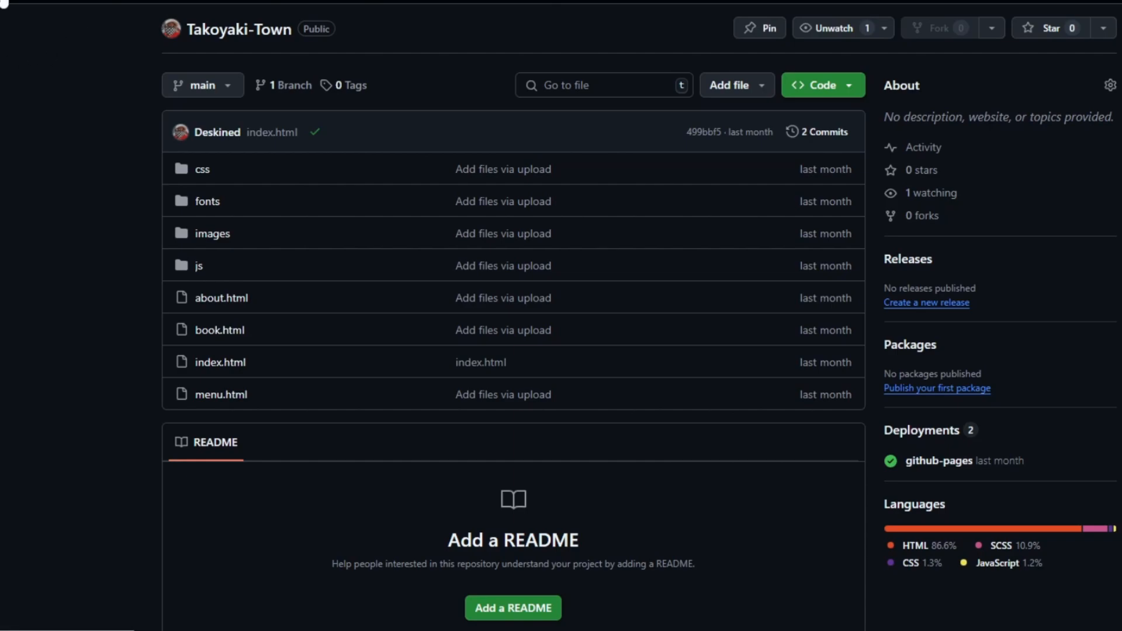
Step: Create a Takoyaki-Town issue titled Header with the description "Missing Css and other design elements"
click(4, 3)
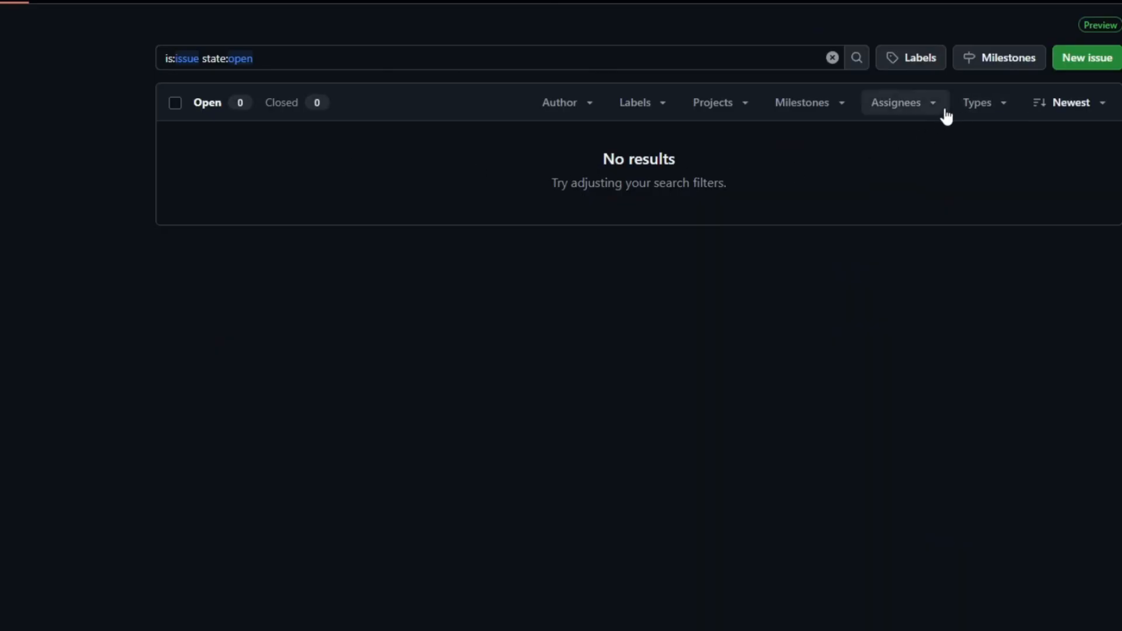
click(1084, 61)
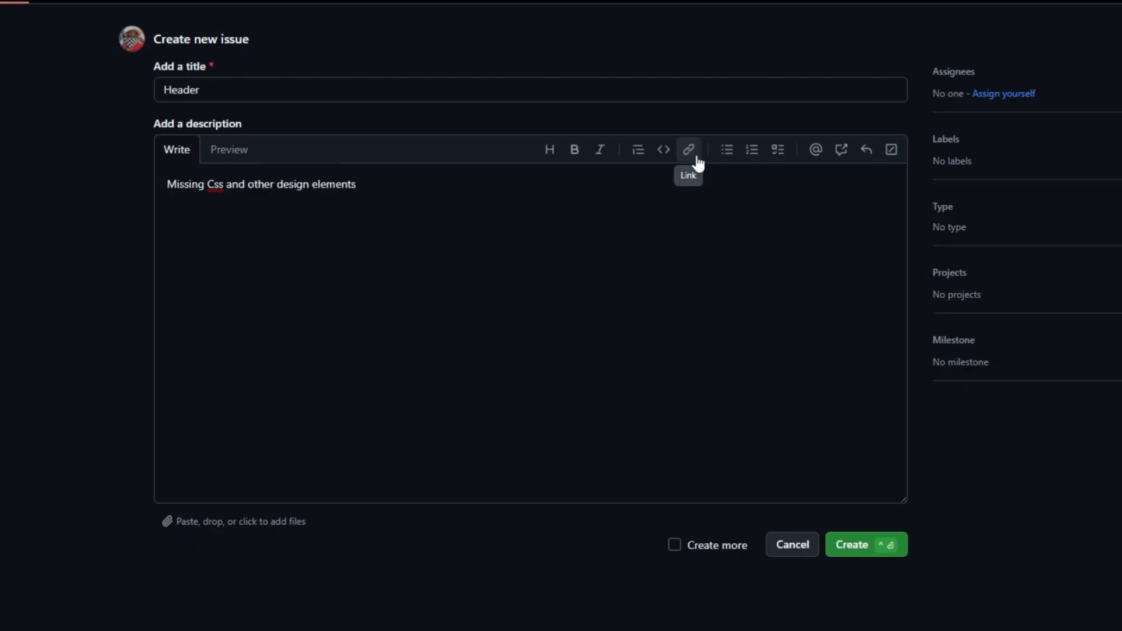
click(866, 545)
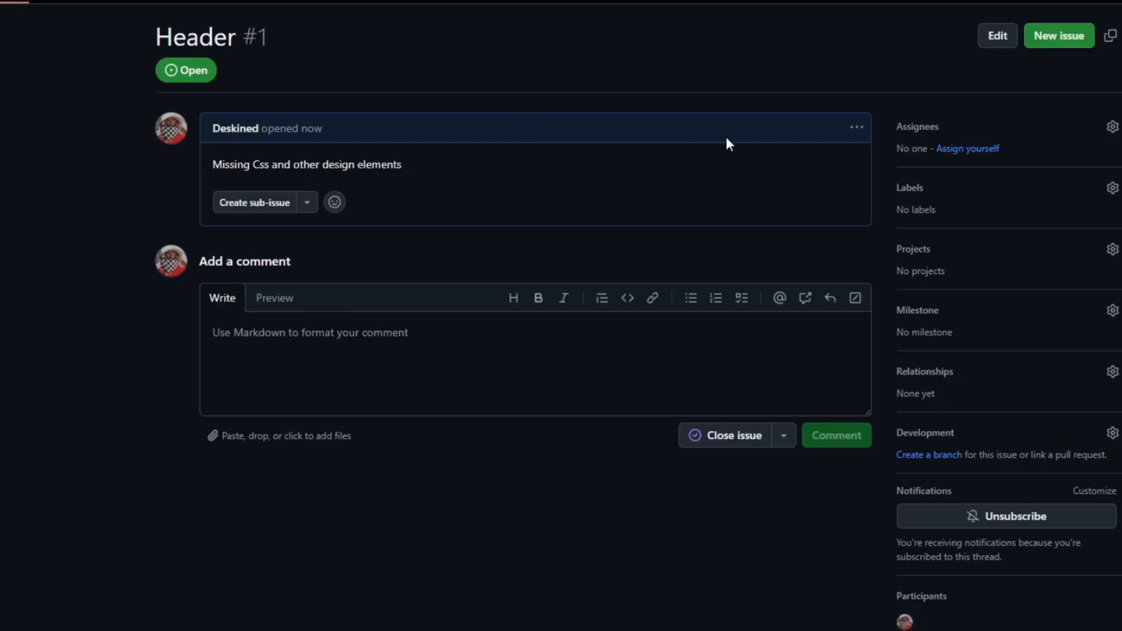
Step: View the sub-issue choices and the issue body actions of the Header issue
click(307, 203)
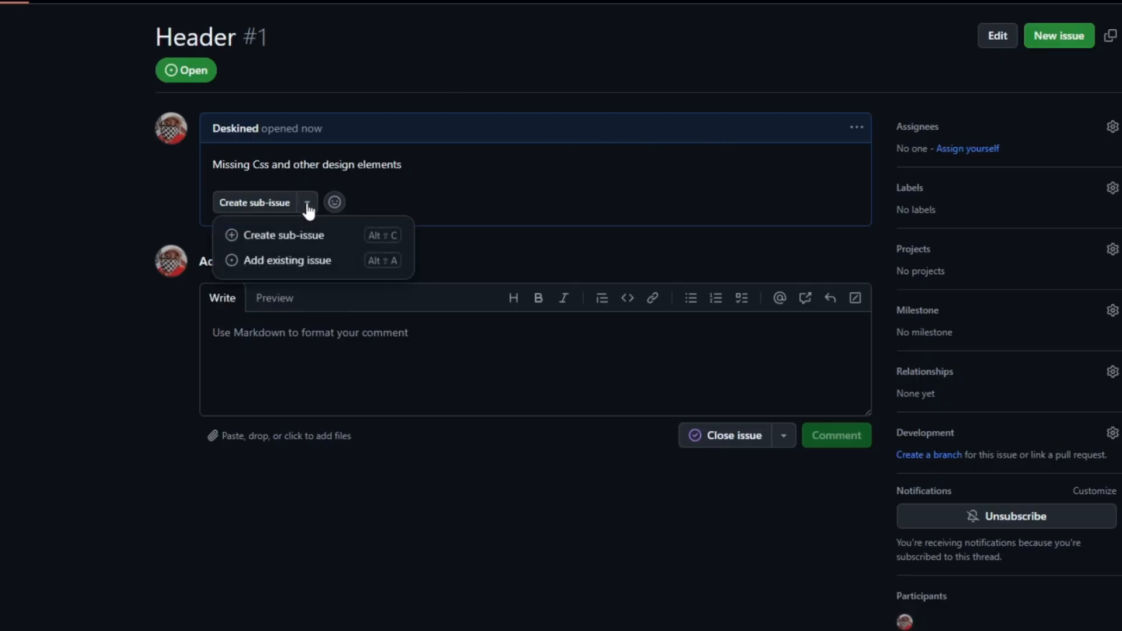
click(456, 232)
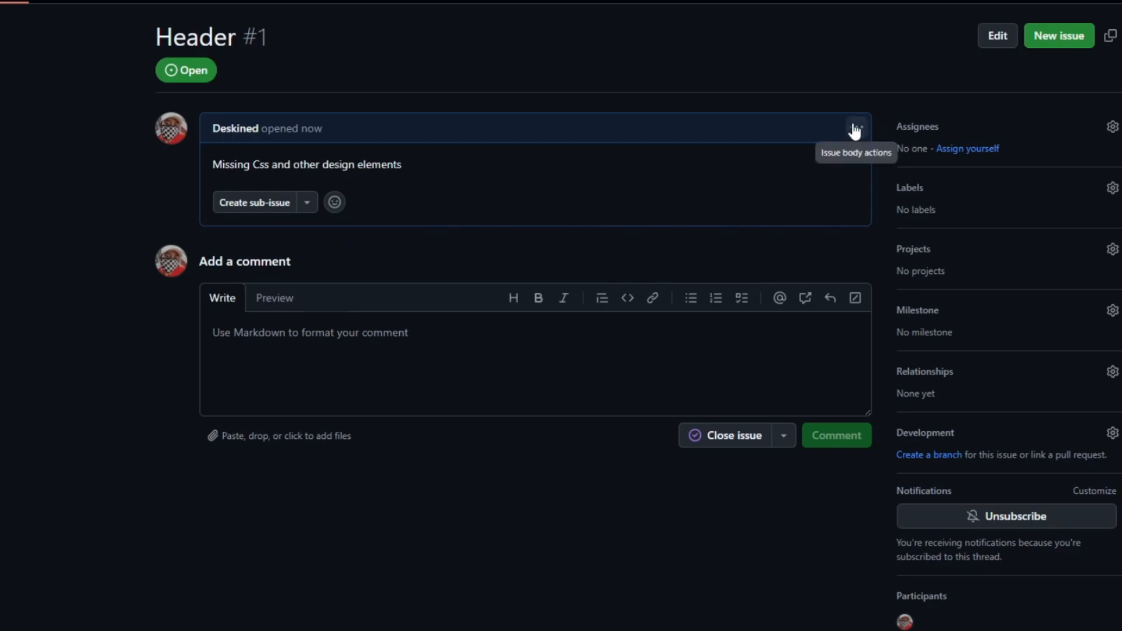
click(854, 132)
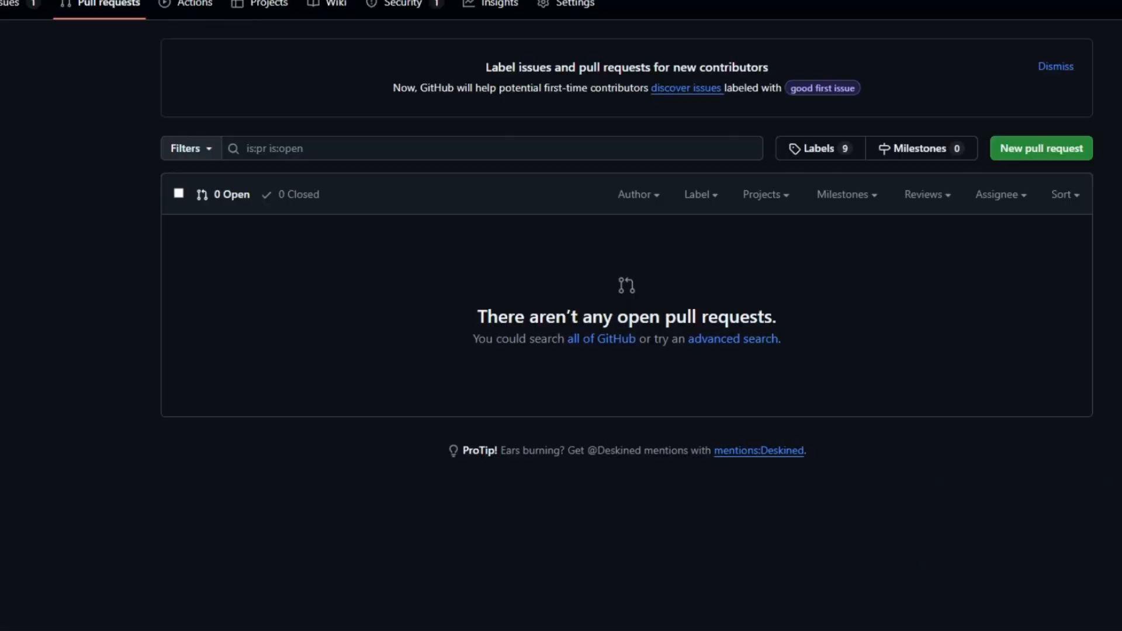
Step: Open the "pages build and deployment" #2 workflow run and examine its build and deploy graph
click(202, 8)
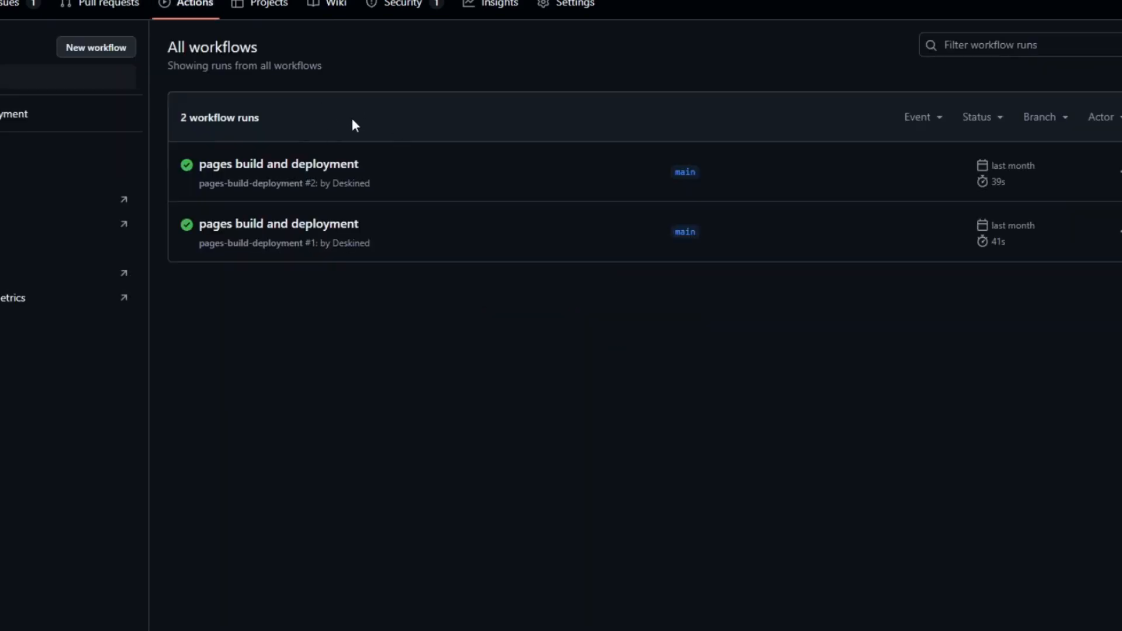
click(329, 173)
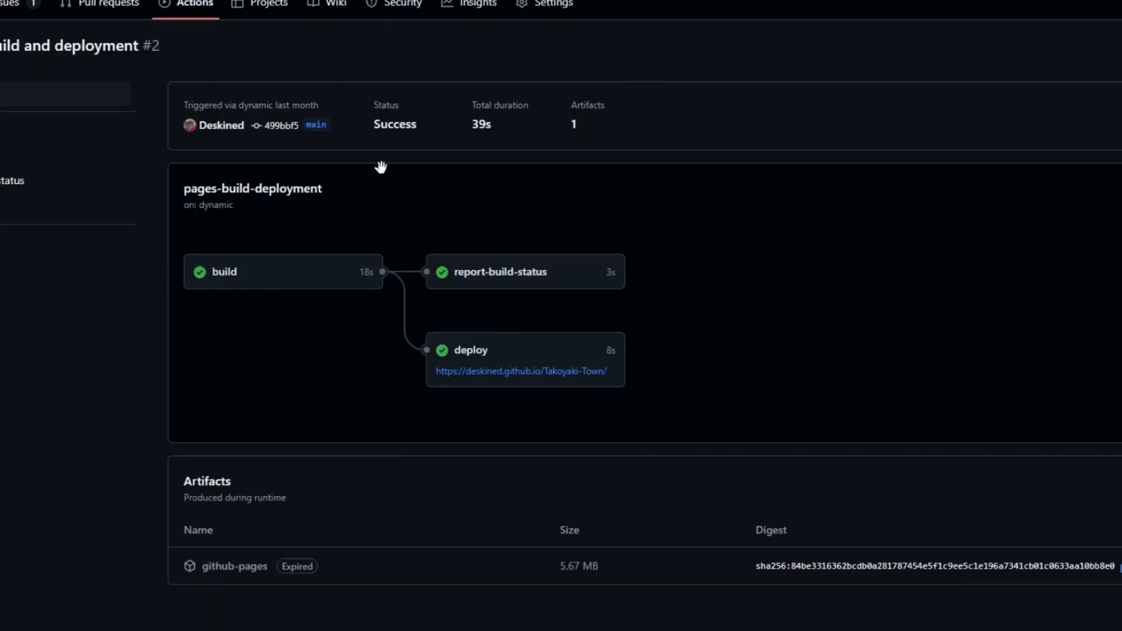
drag(715, 274, 851, 303)
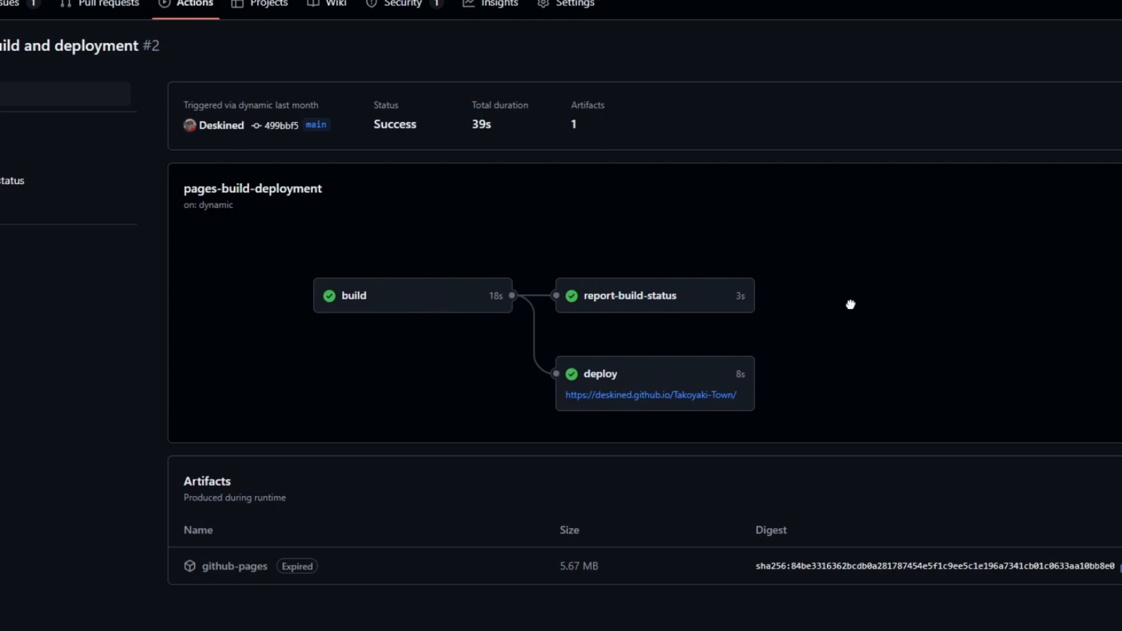
Step: Open the build job of the workflow run and examine its expanded "Set up job" log
click(10, 160)
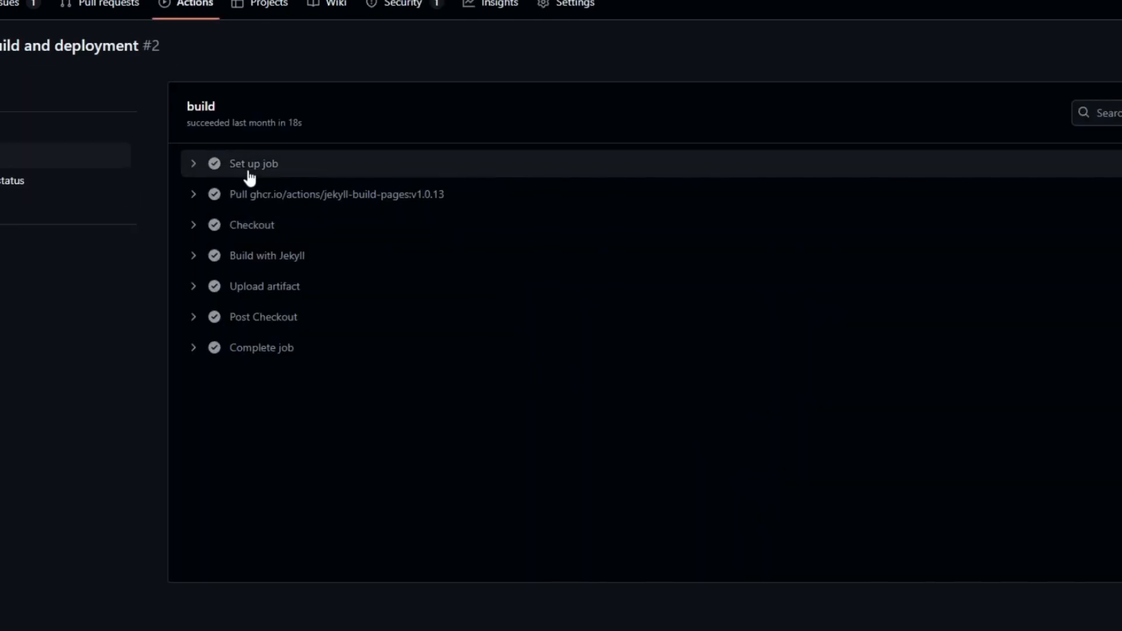
click(195, 166)
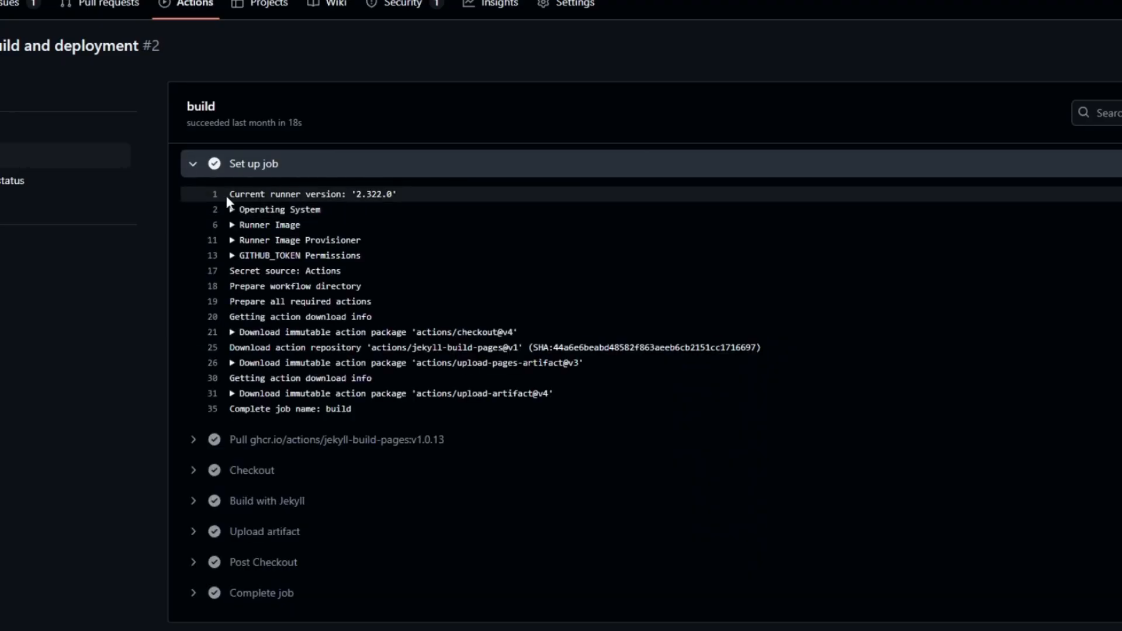
drag(227, 197, 561, 409)
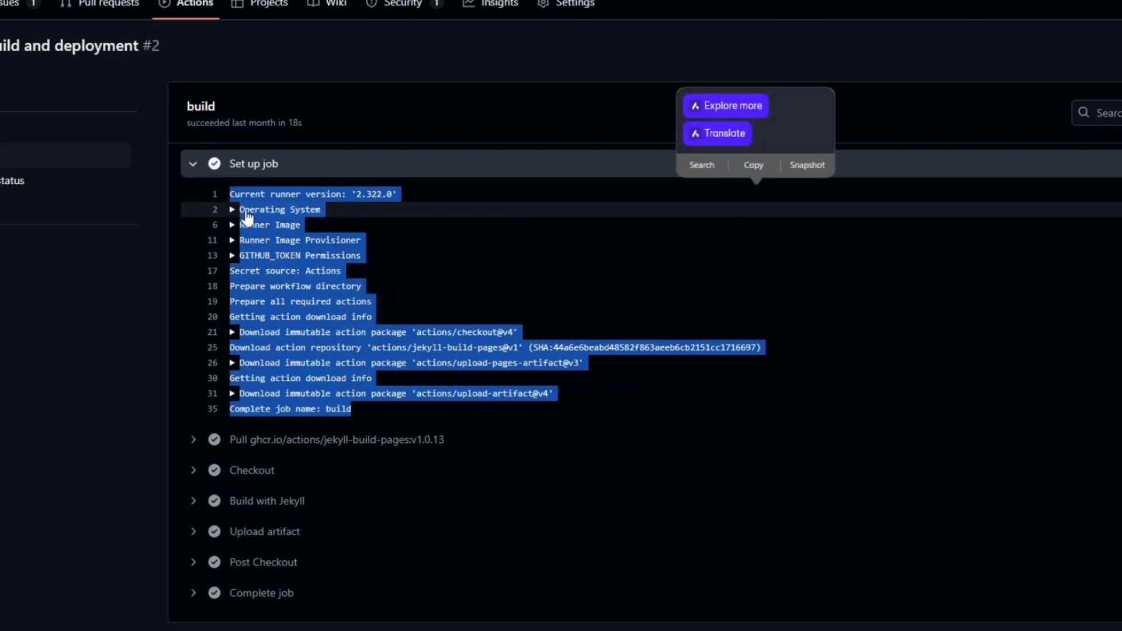
drag(246, 212, 306, 215)
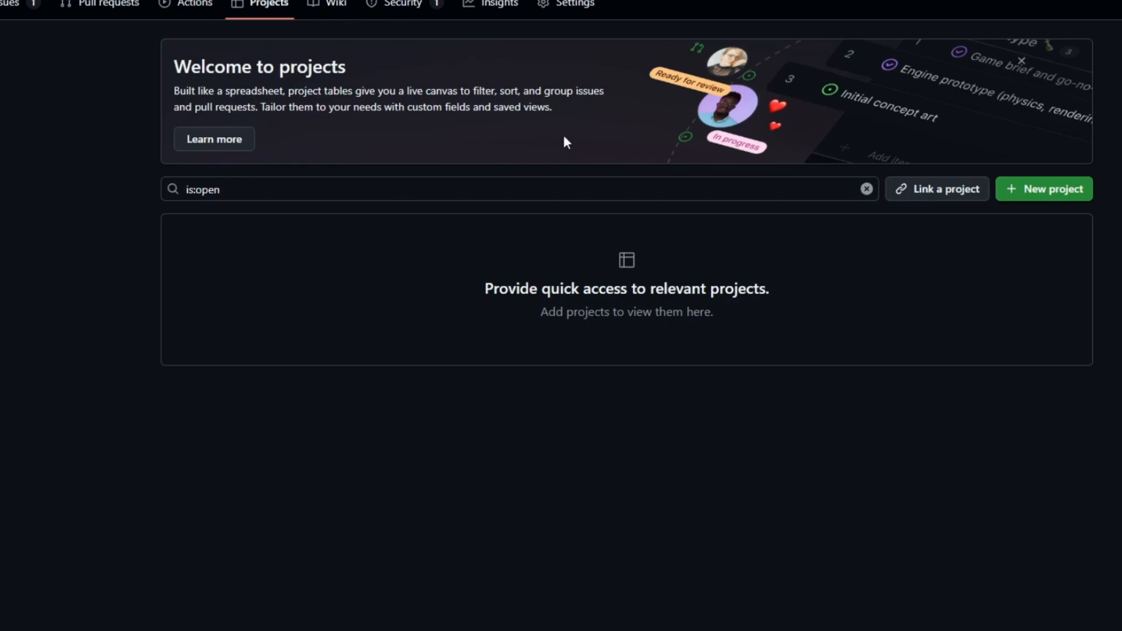
Step: Create a new untitled project for Takoyaki-Town, dismissing the welcome introduction and the template chooser without picking a template
click(1080, 190)
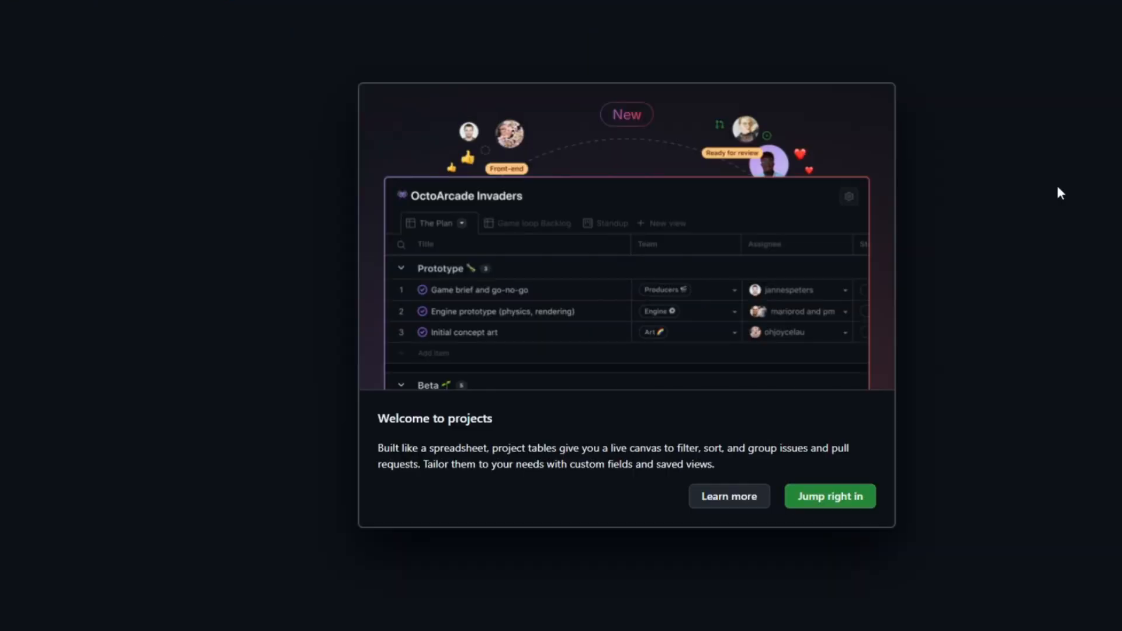
click(818, 501)
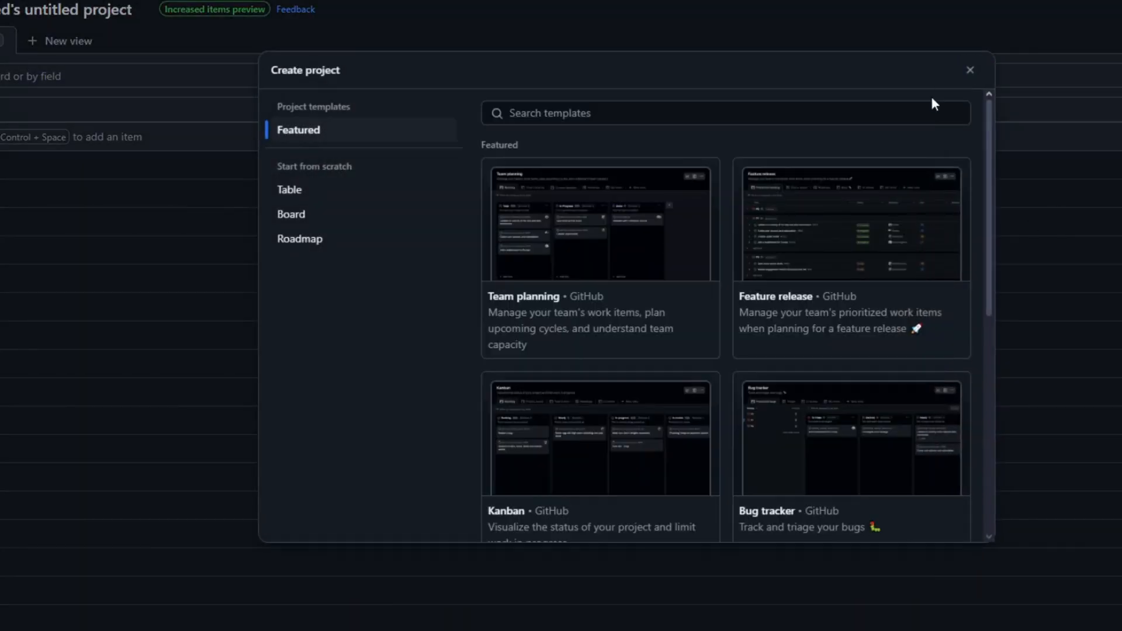
click(970, 70)
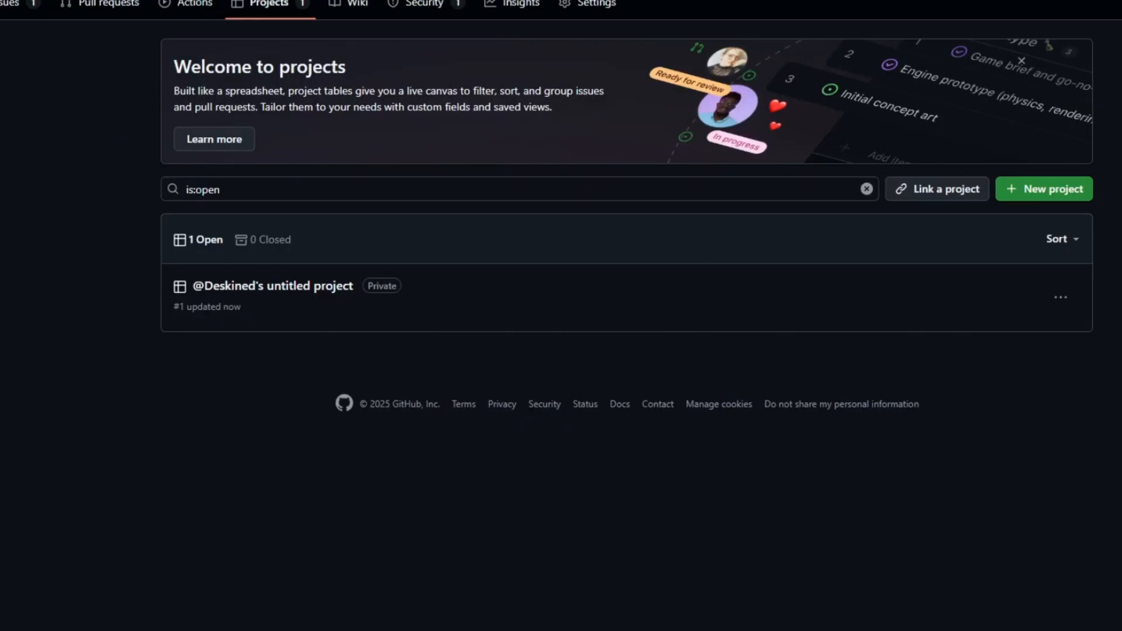
Step: Open the Takoyaki-Town wiki and read its description of what wikis provide
click(348, 12)
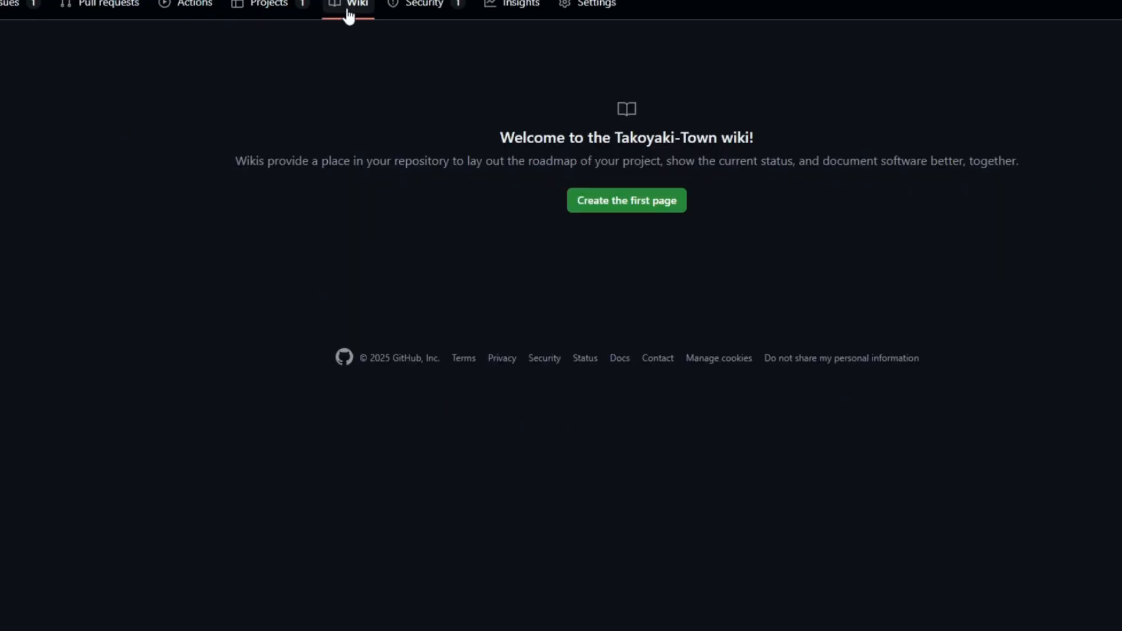
drag(236, 162, 372, 166)
click(372, 167)
Step: Examine the security policy, security advisories and secret scanning alerts entries in Takoyaki-Town's security overview
click(428, 12)
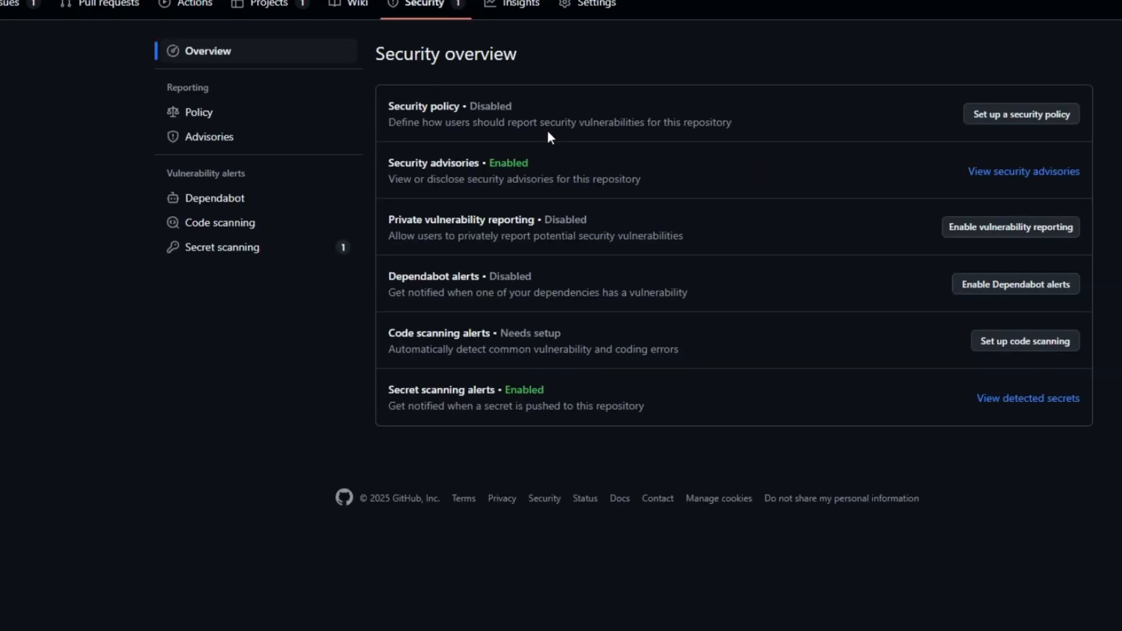
drag(417, 107, 594, 108)
click(594, 109)
drag(402, 165, 478, 164)
click(478, 169)
drag(391, 387, 499, 393)
click(499, 392)
Step: View Takoyaki-Town's Pulse insights and look through its general repository settings
click(537, 5)
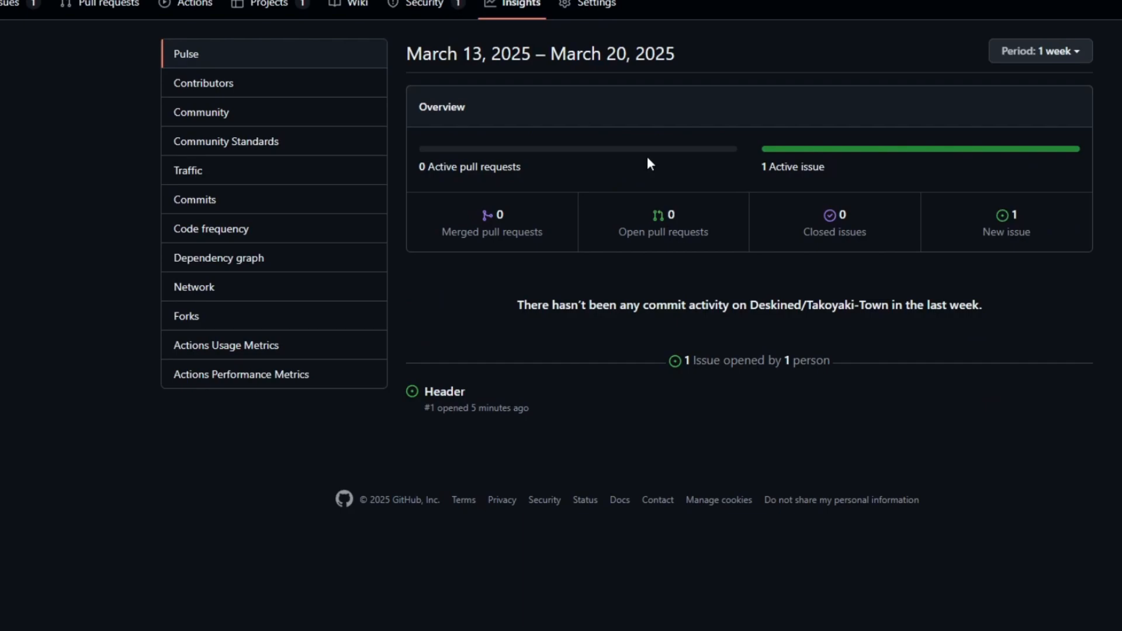
click(584, 4)
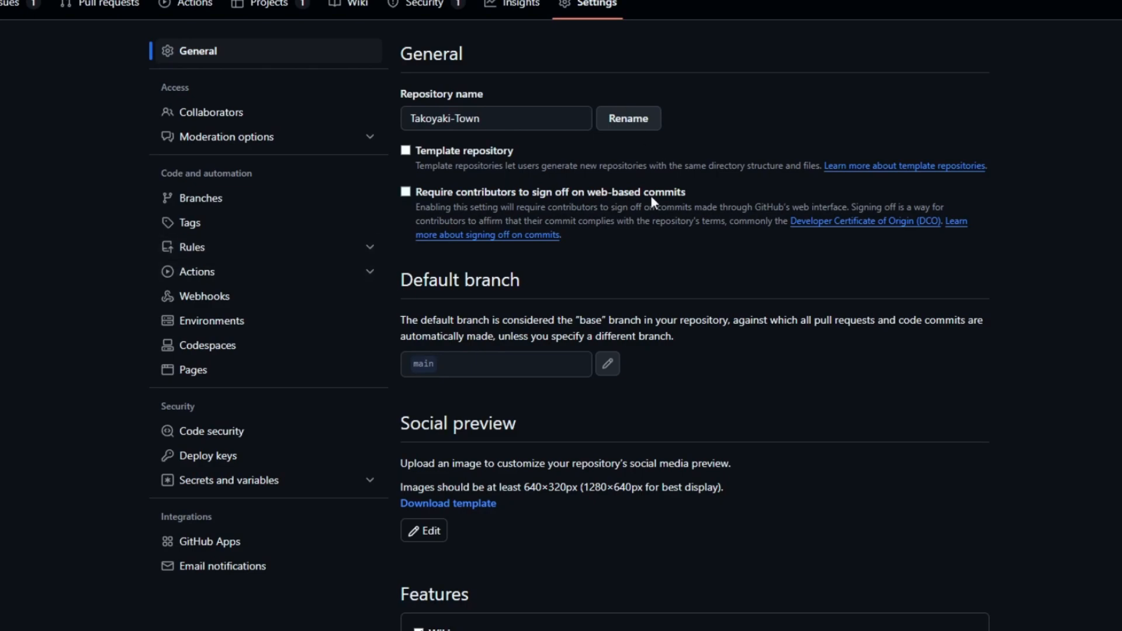
scroll(243, 167, down, 1)
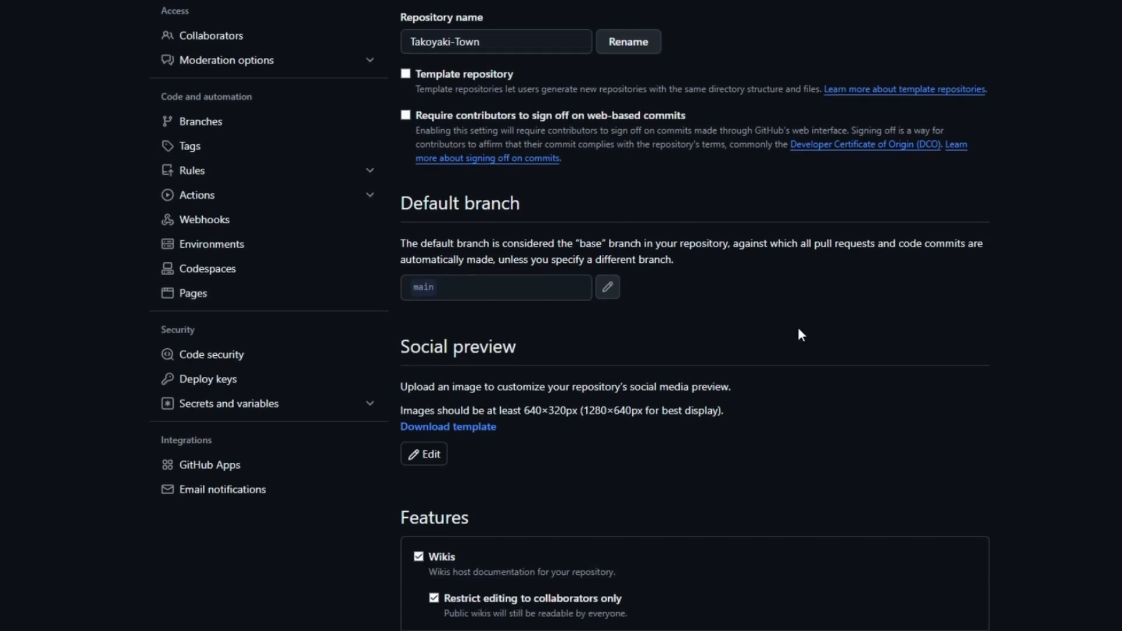
scroll(798, 333, down, 3)
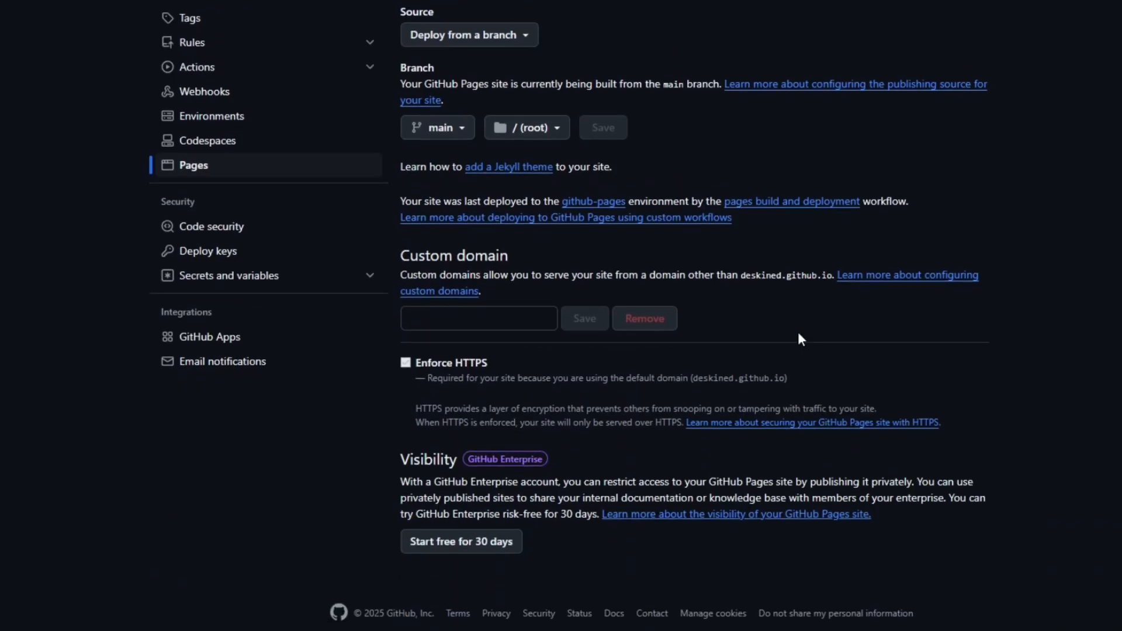
Step: Examine the GitHub Pages build and deployment settings, including the choices for the publishing branch
scroll(799, 339, up, 3)
scroll(777, 339, down, 1)
scroll(777, 339, up, 1)
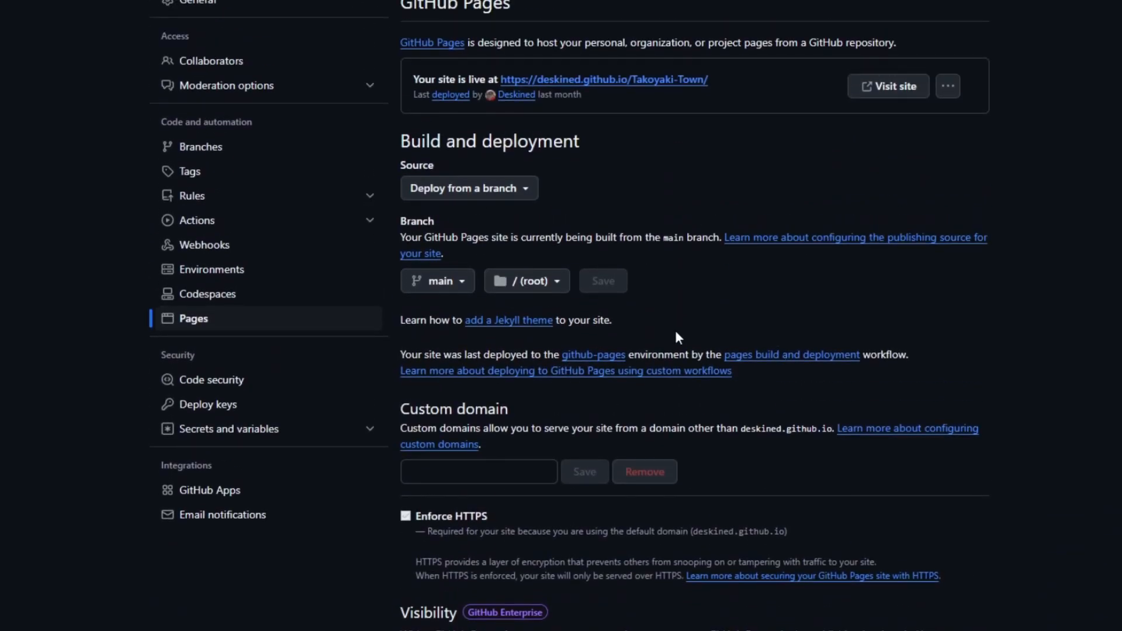
click(445, 283)
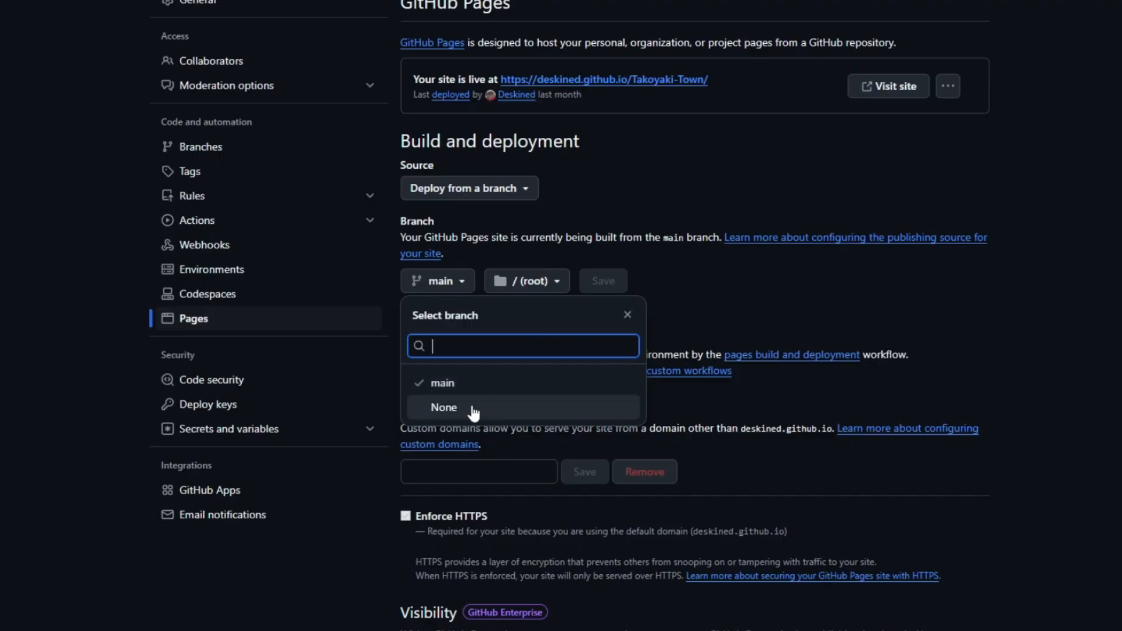
click(768, 289)
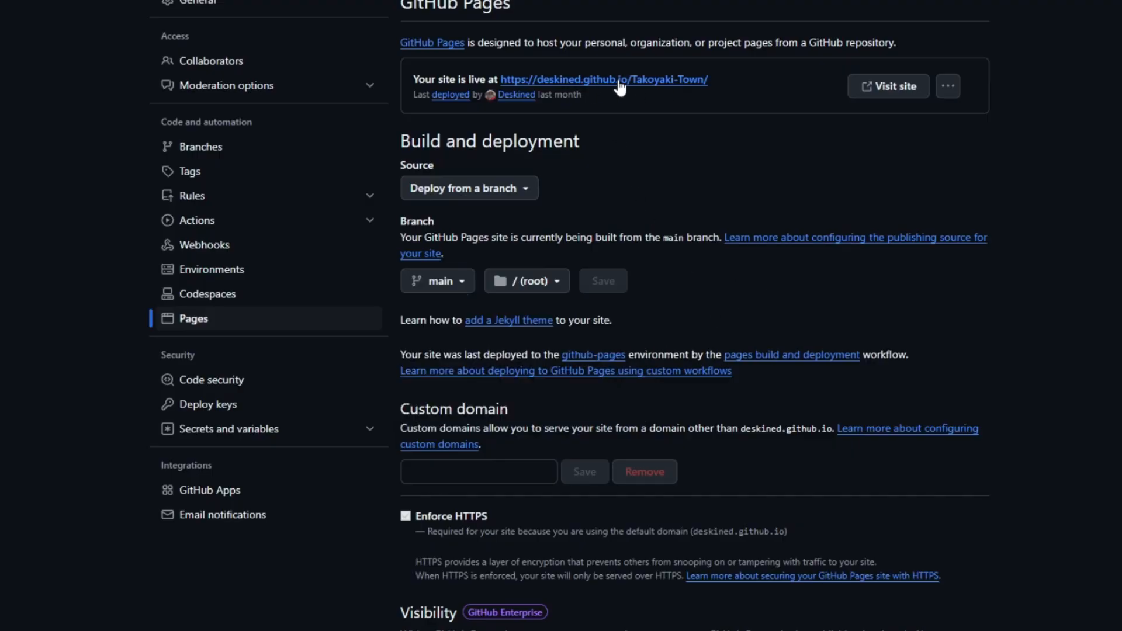
scroll(660, 123, down, 1)
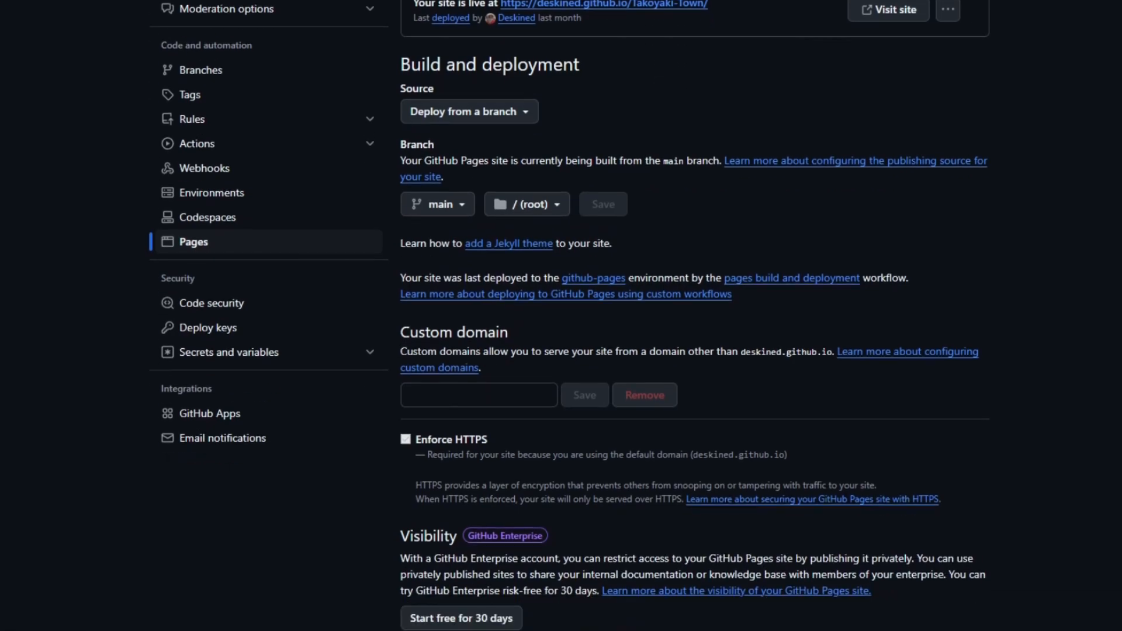
scroll(700, 231, up, 2)
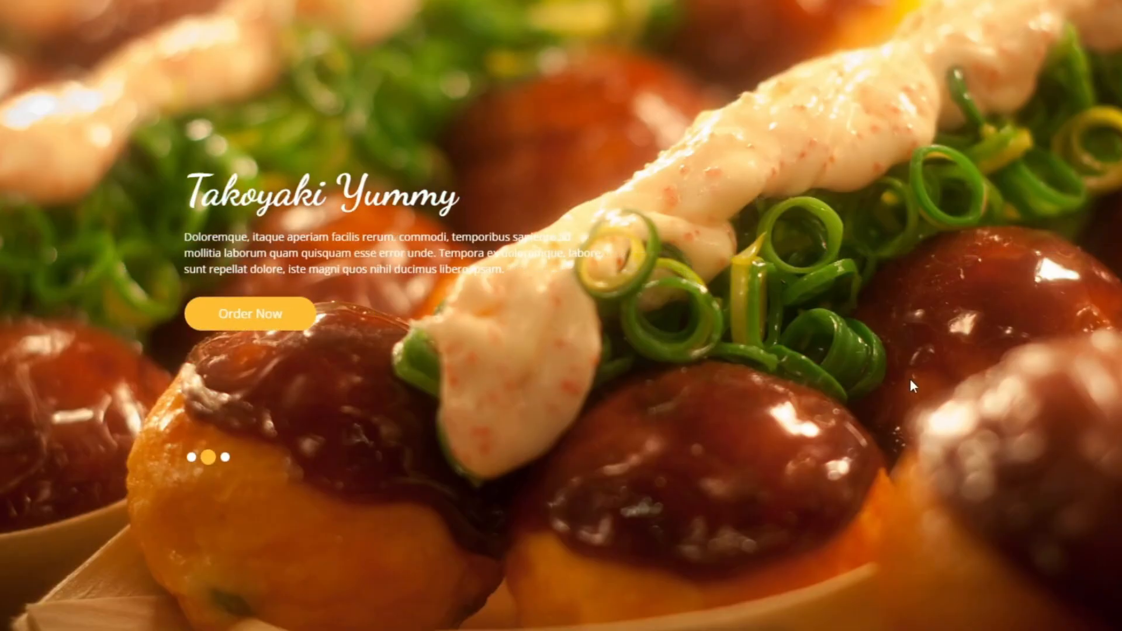
Step: View the deployed Takoyaki-Town website and look through its food menu
scroll(909, 379, down, 15)
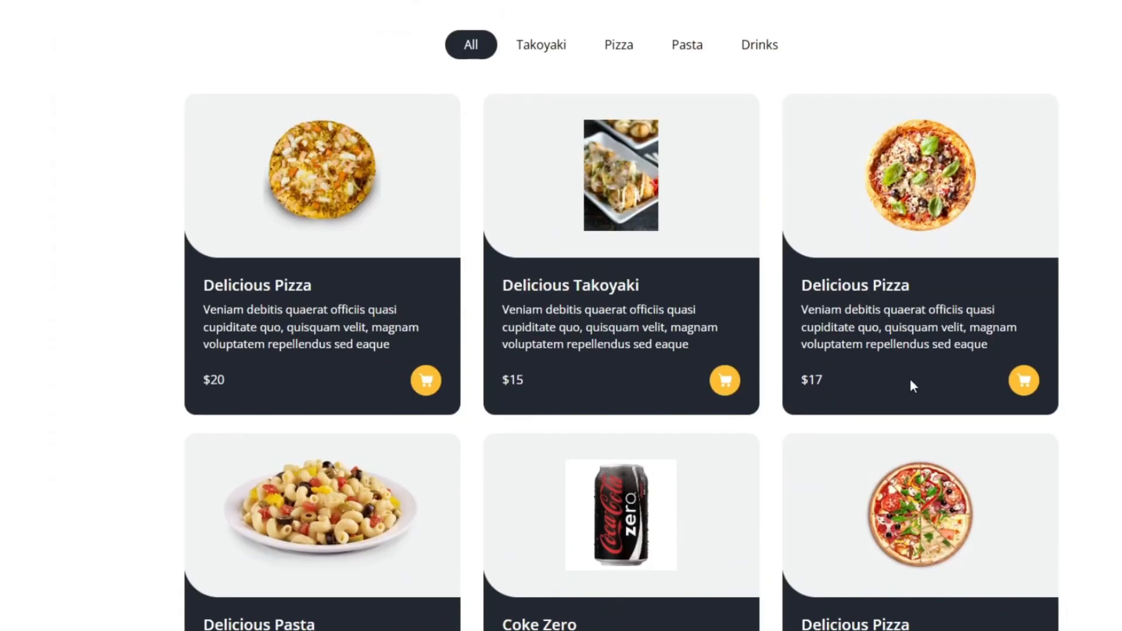
scroll(909, 378, down, 18)
scroll(912, 383, up, 12)
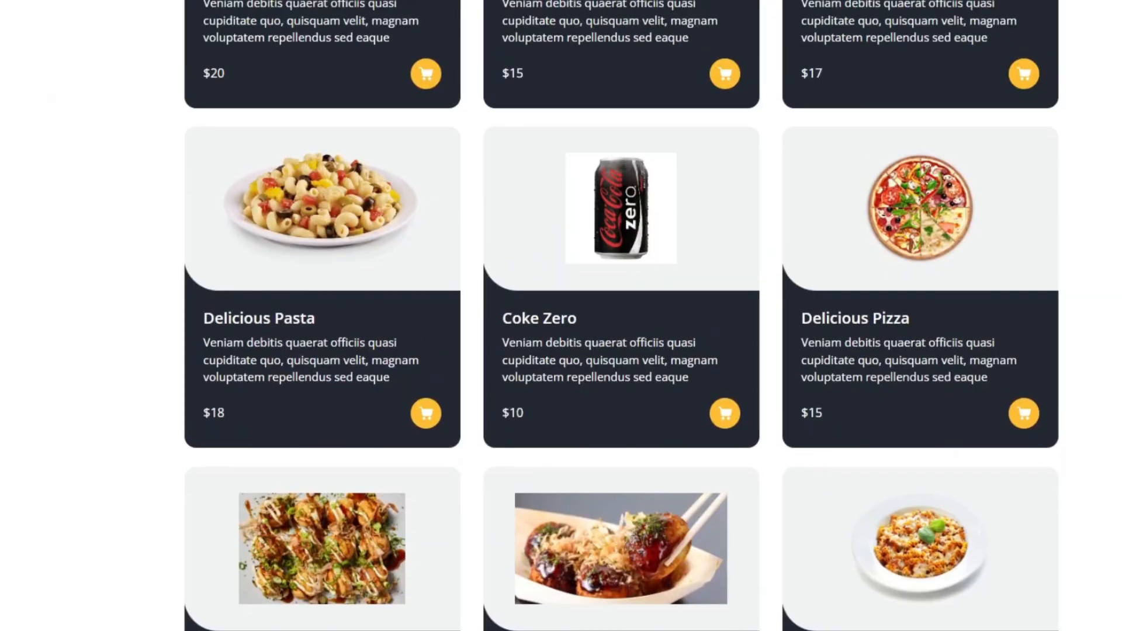